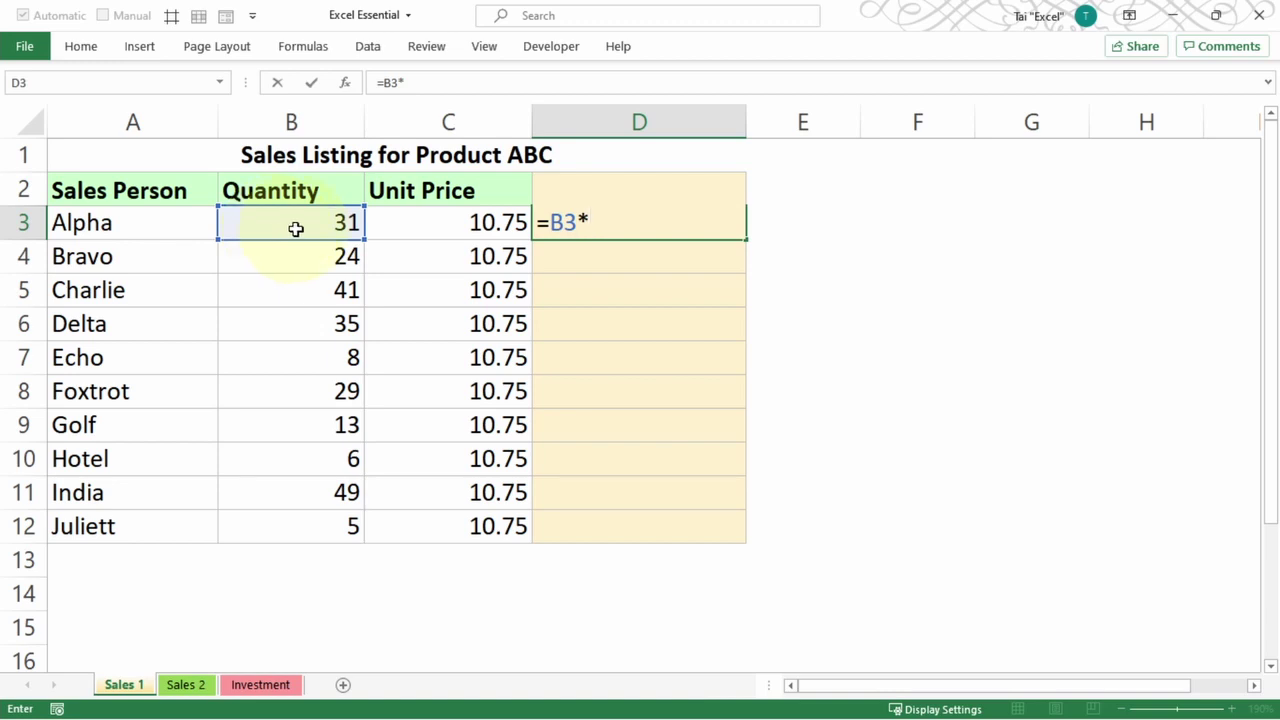
Complete the Total Sales formula in D3 as =B3*C3, multiplying Alpha's quantity by the unit price.
left_click(432, 218)
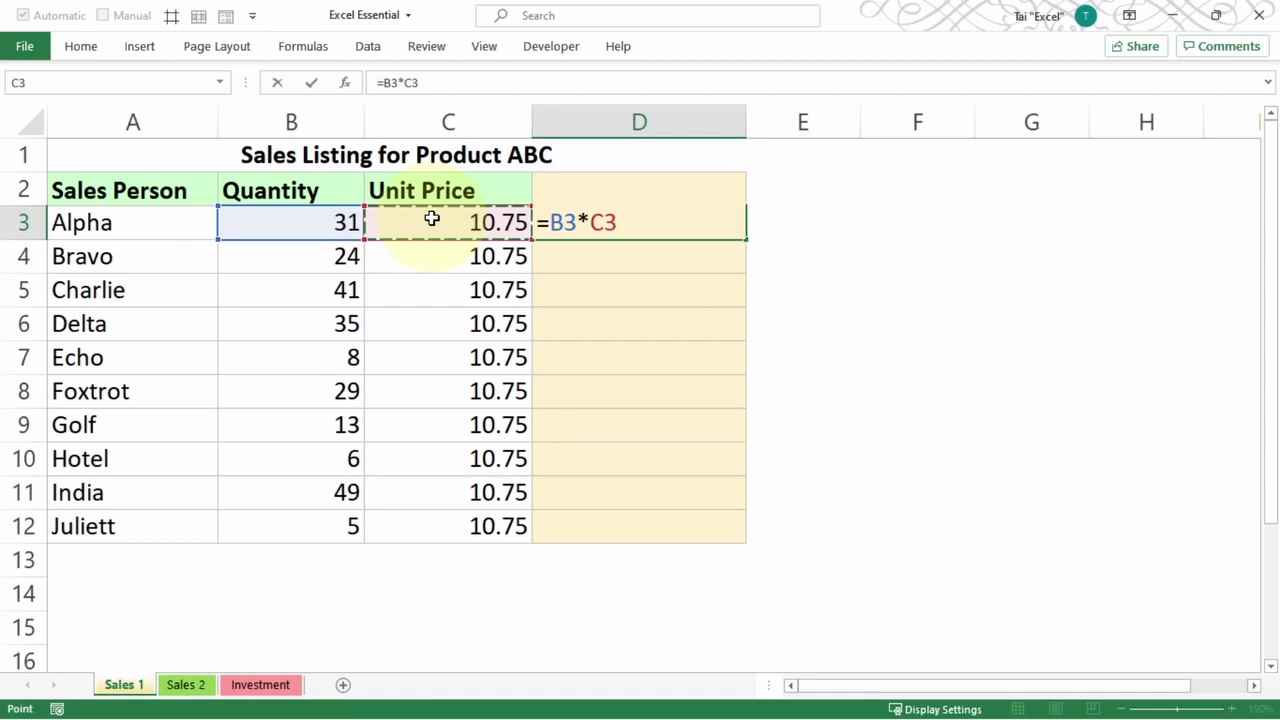
key("Return")
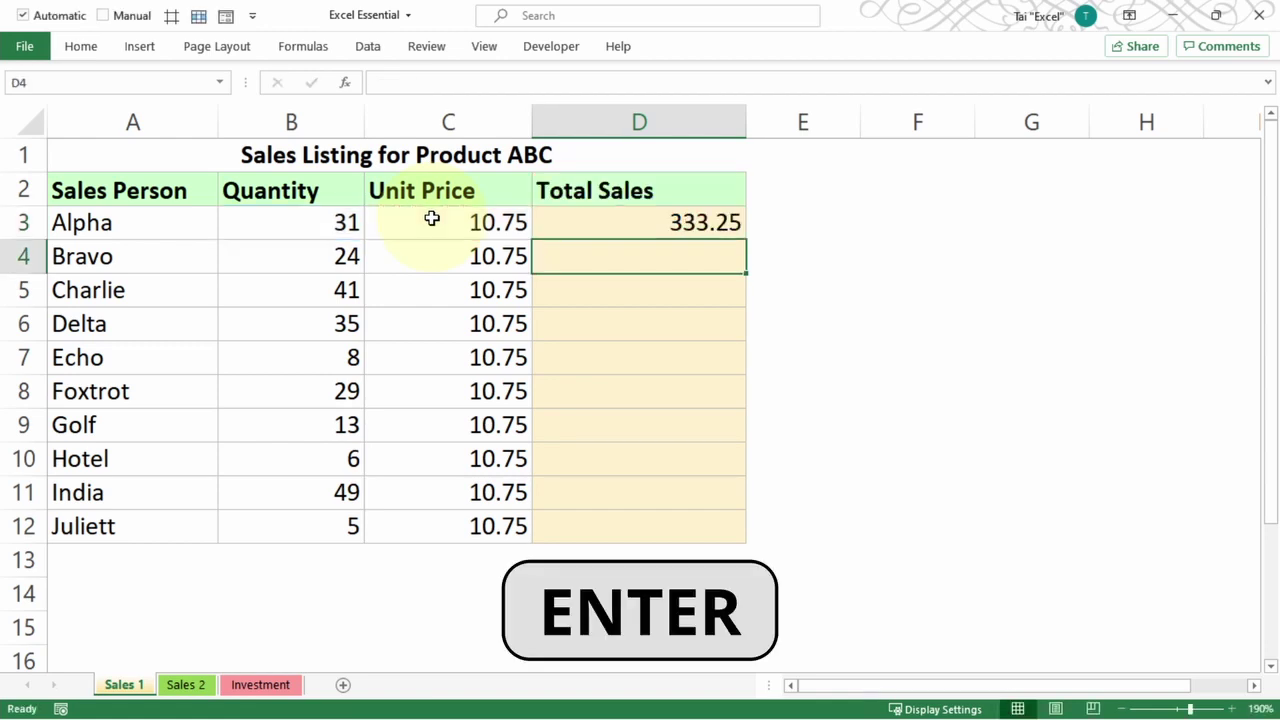
Try copying the formula from D3 into D4:D7, and undo the paste.
left_click(603, 214)
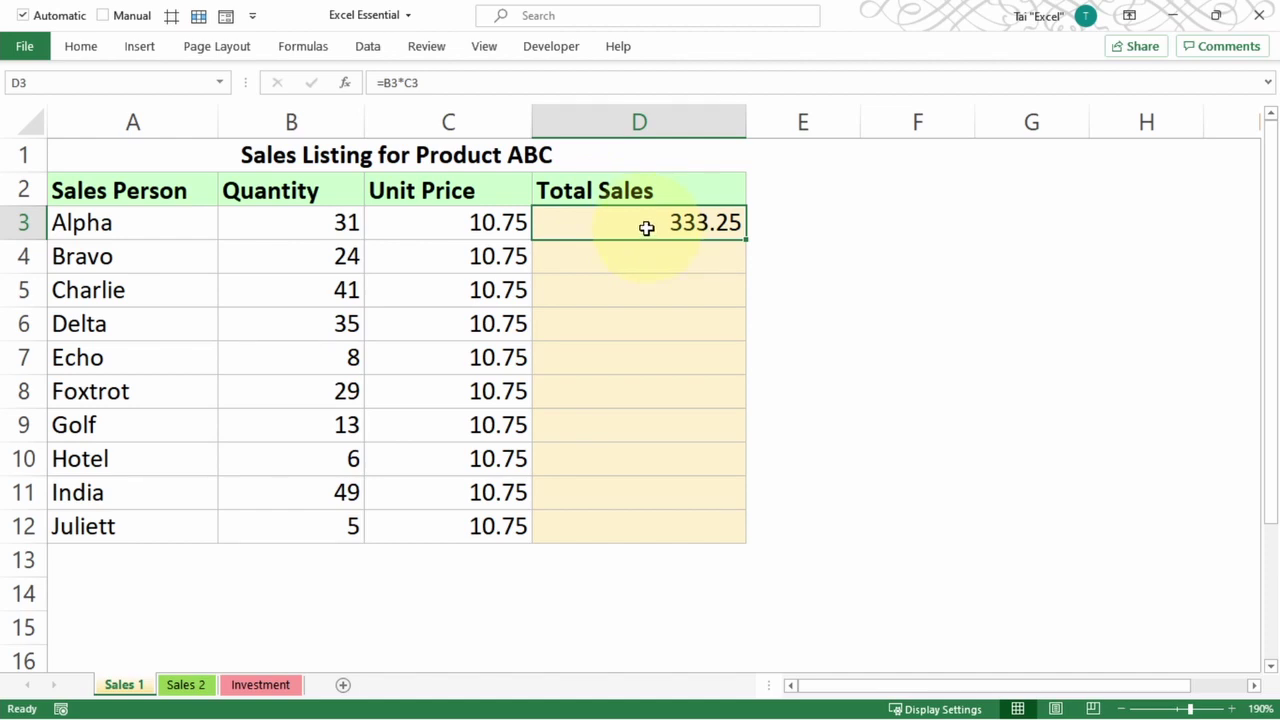
key("ctrl+c")
left_click_drag(637, 254, 627, 344)
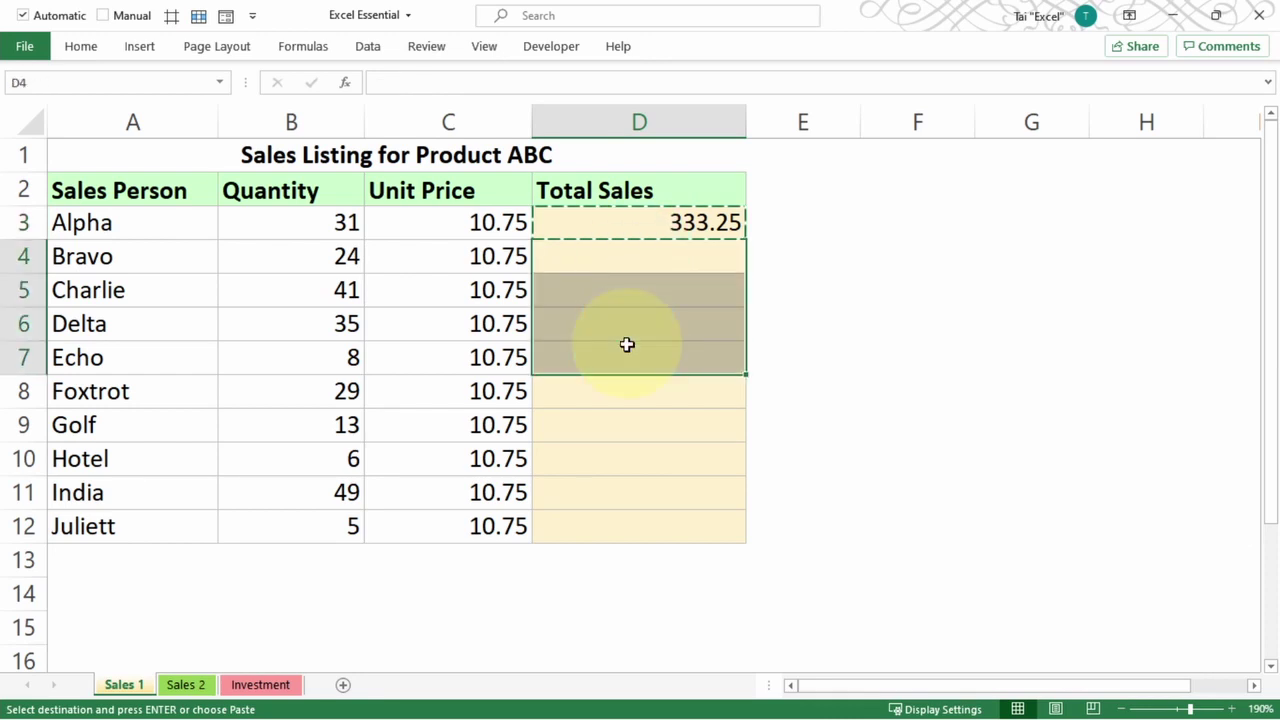
key("ctrl+v")
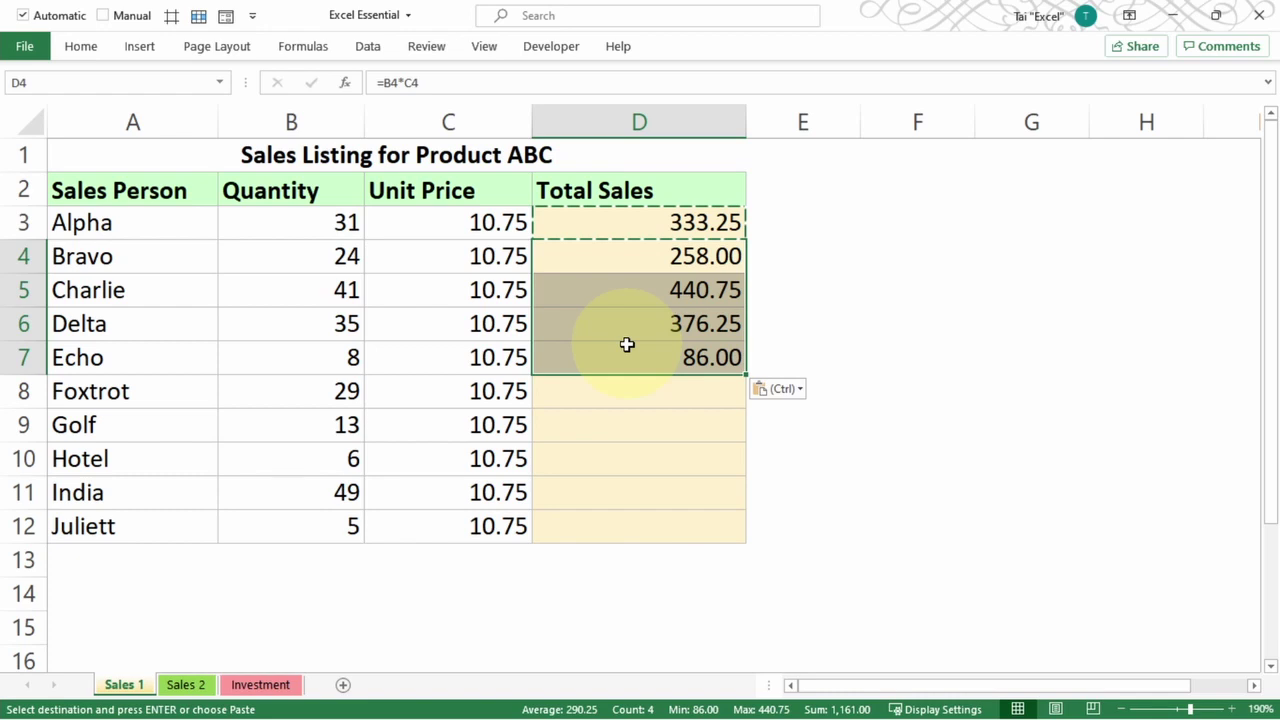
key("ctrl+z")
Fill the formula in D3 down the Total Sales column through row 12.
left_click(660, 225)
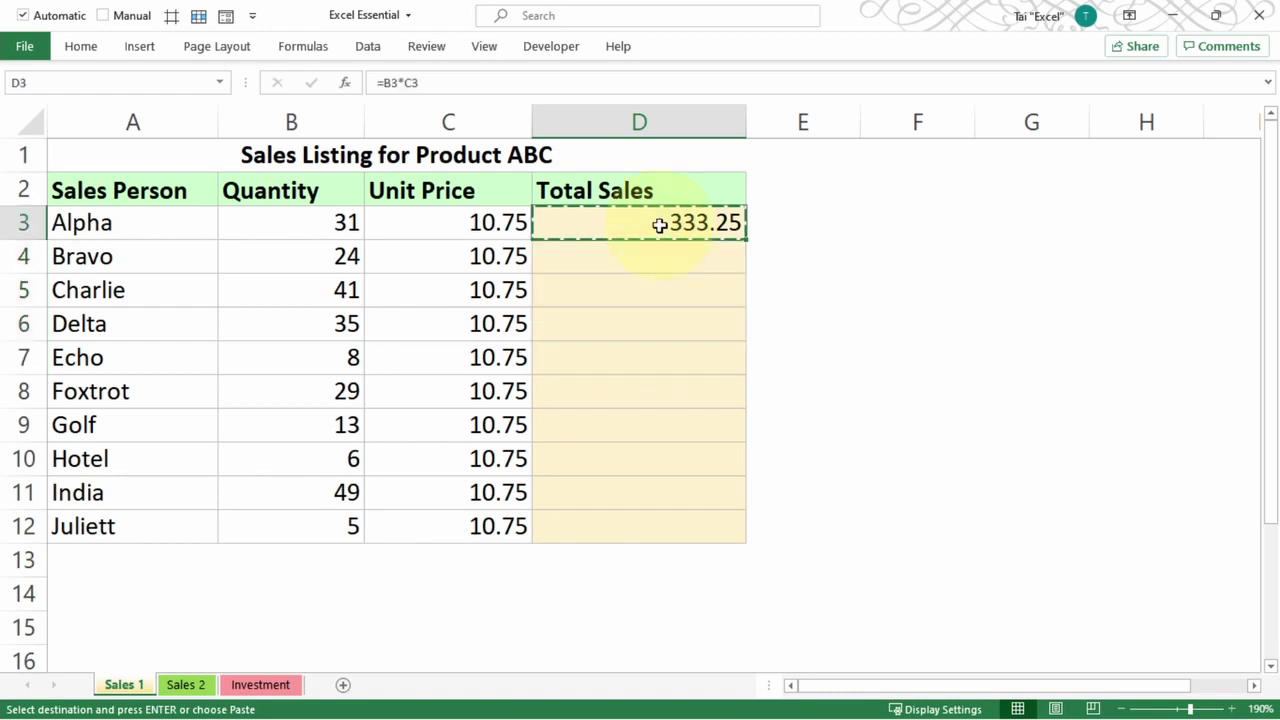
key("Escape")
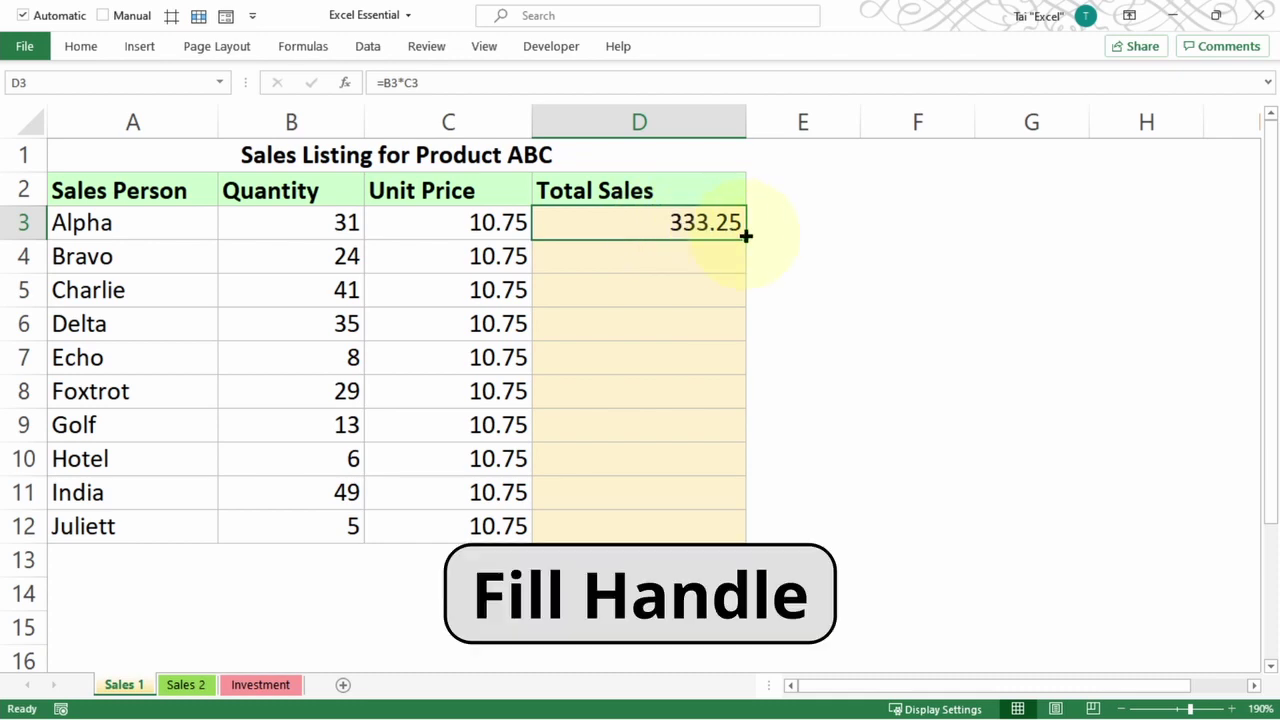
left_click_drag(746, 236, 735, 376)
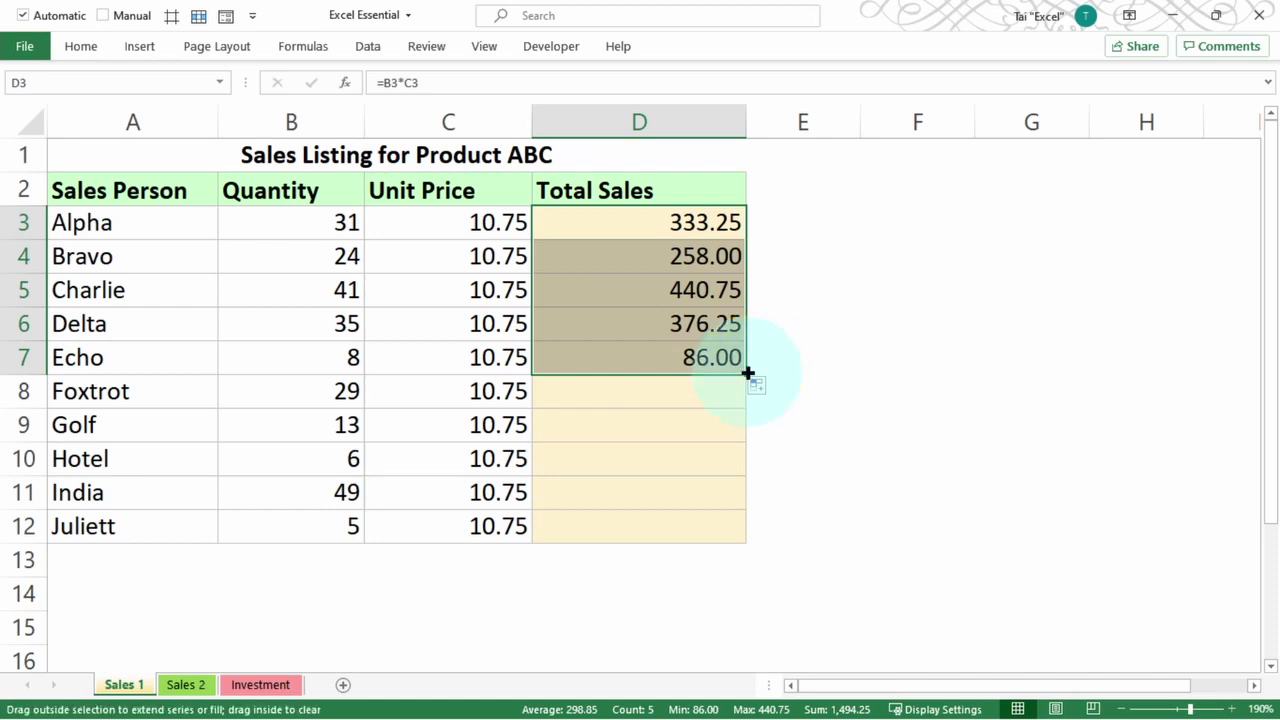
double_click(748, 373)
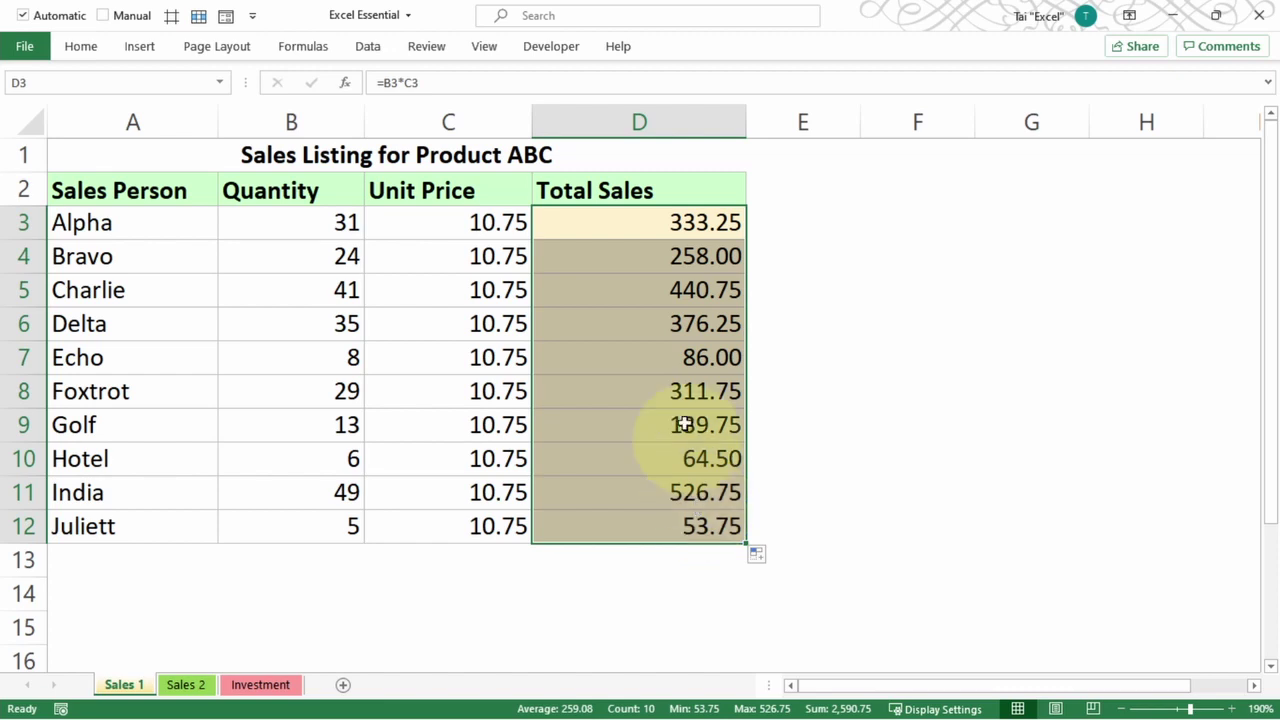
Examine both cell references in the Total Sales formulas in D3 and D8, leaving the formulas as they are.
double_click(649, 223)
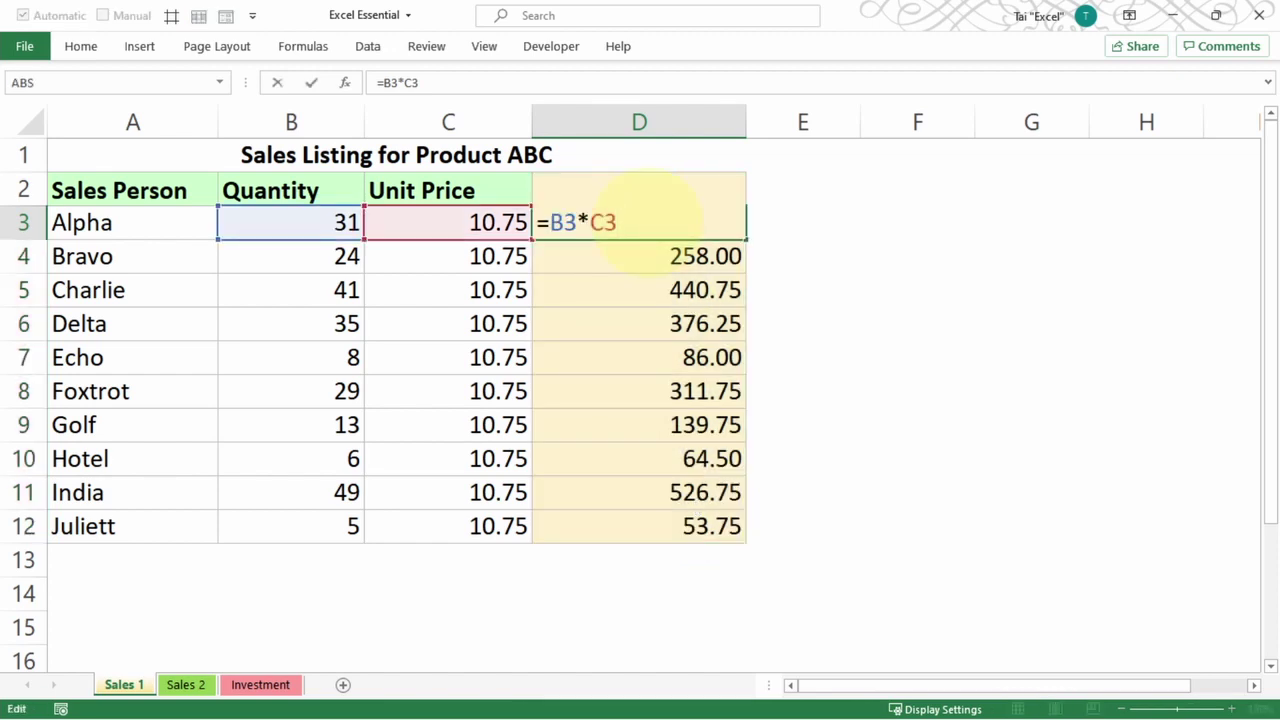
left_click_drag(577, 222, 550, 222)
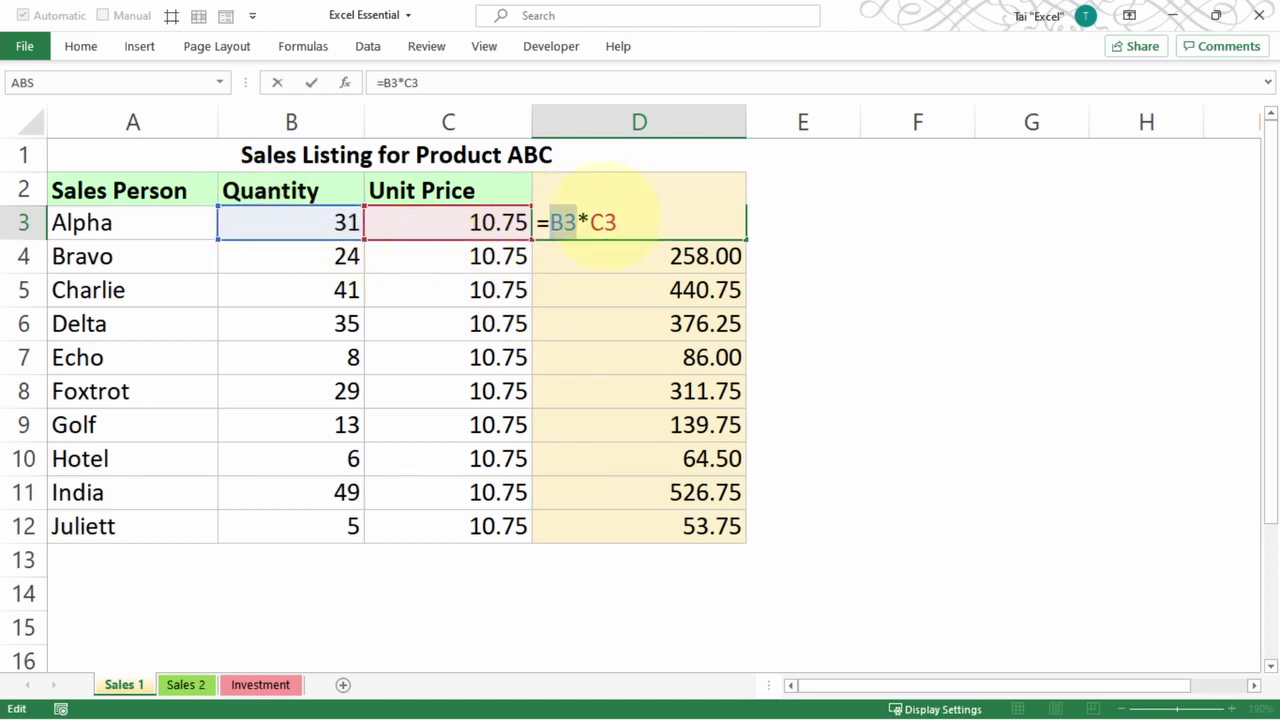
left_click_drag(618, 222, 590, 222)
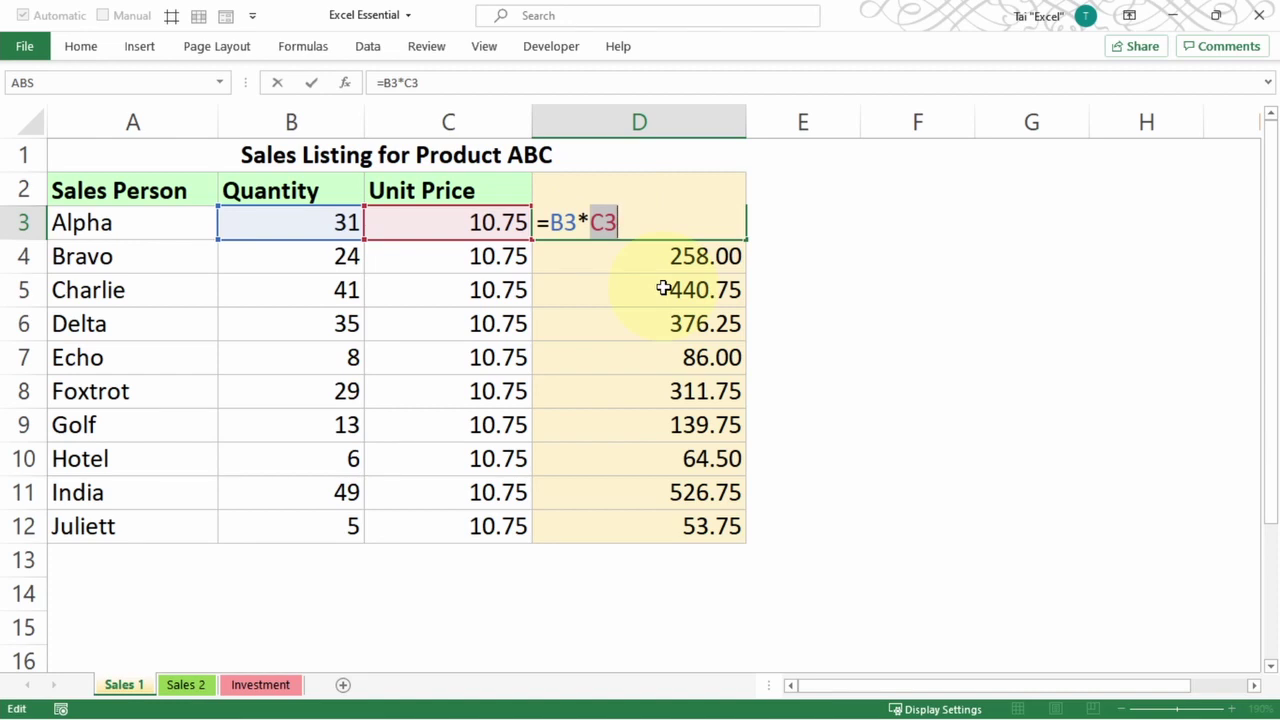
key("ctrl+Return")
left_click(652, 393)
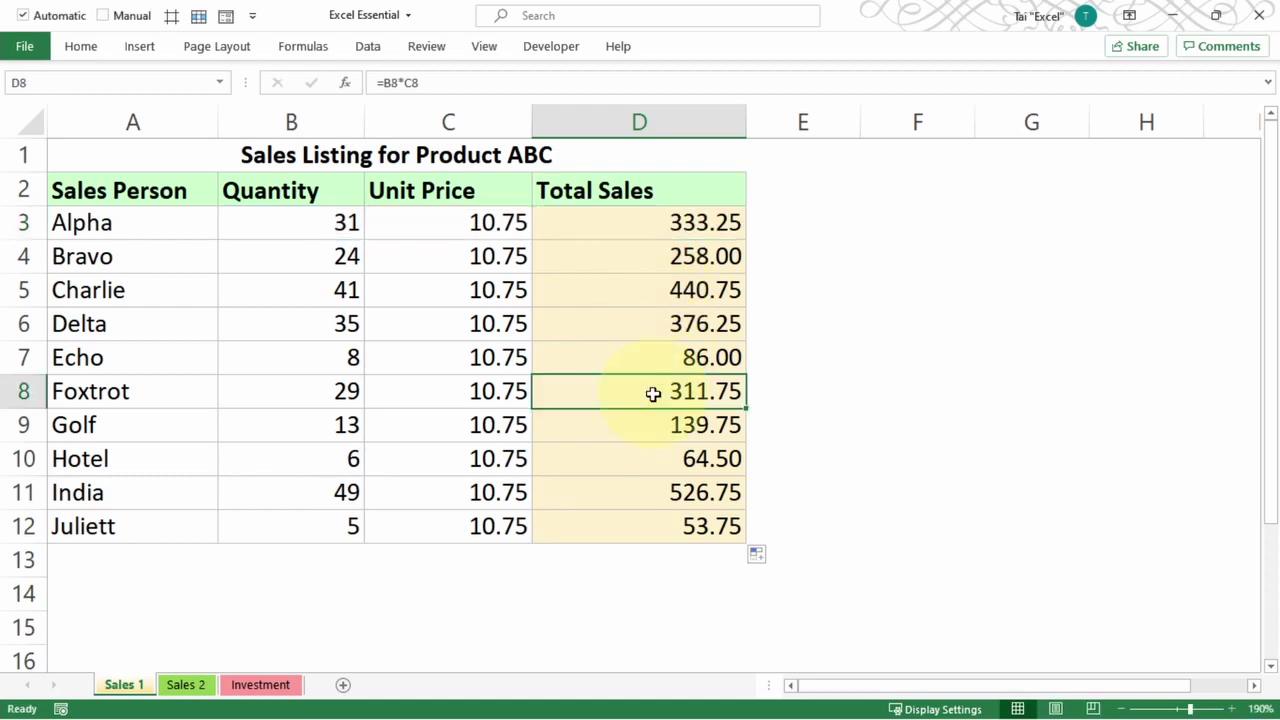
double_click(652, 393)
double_click(564, 392)
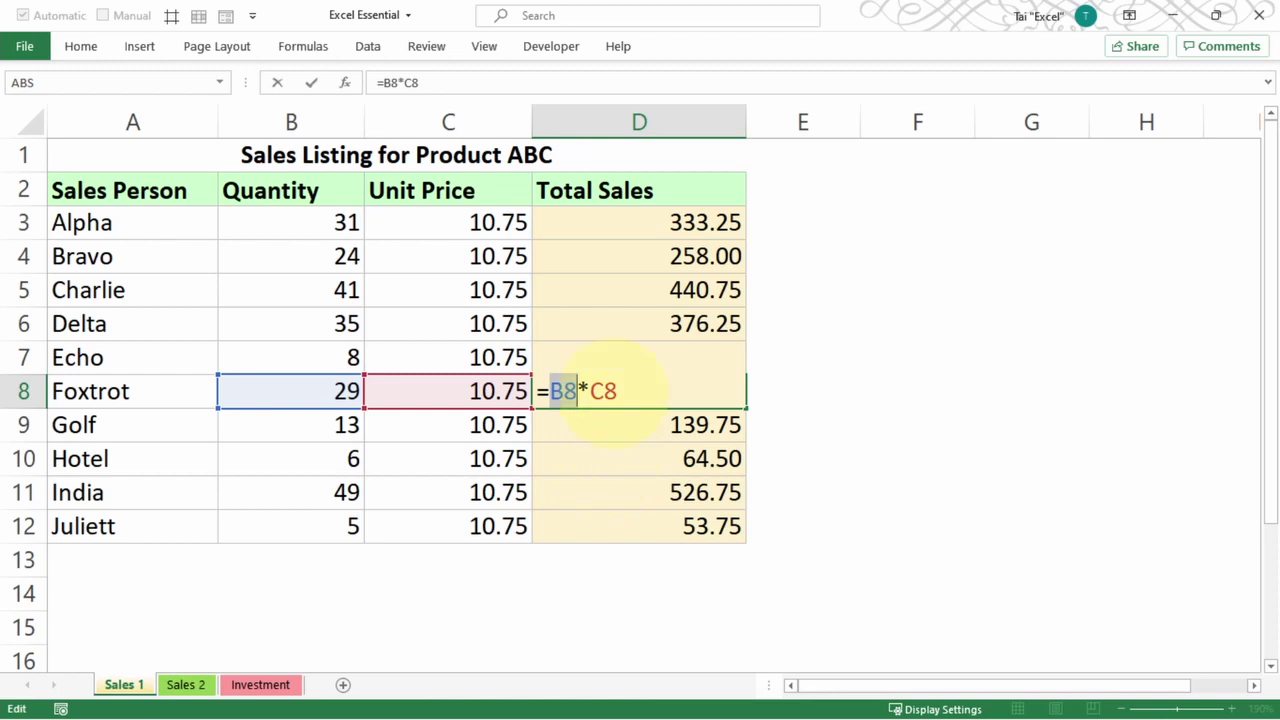
double_click(603, 391)
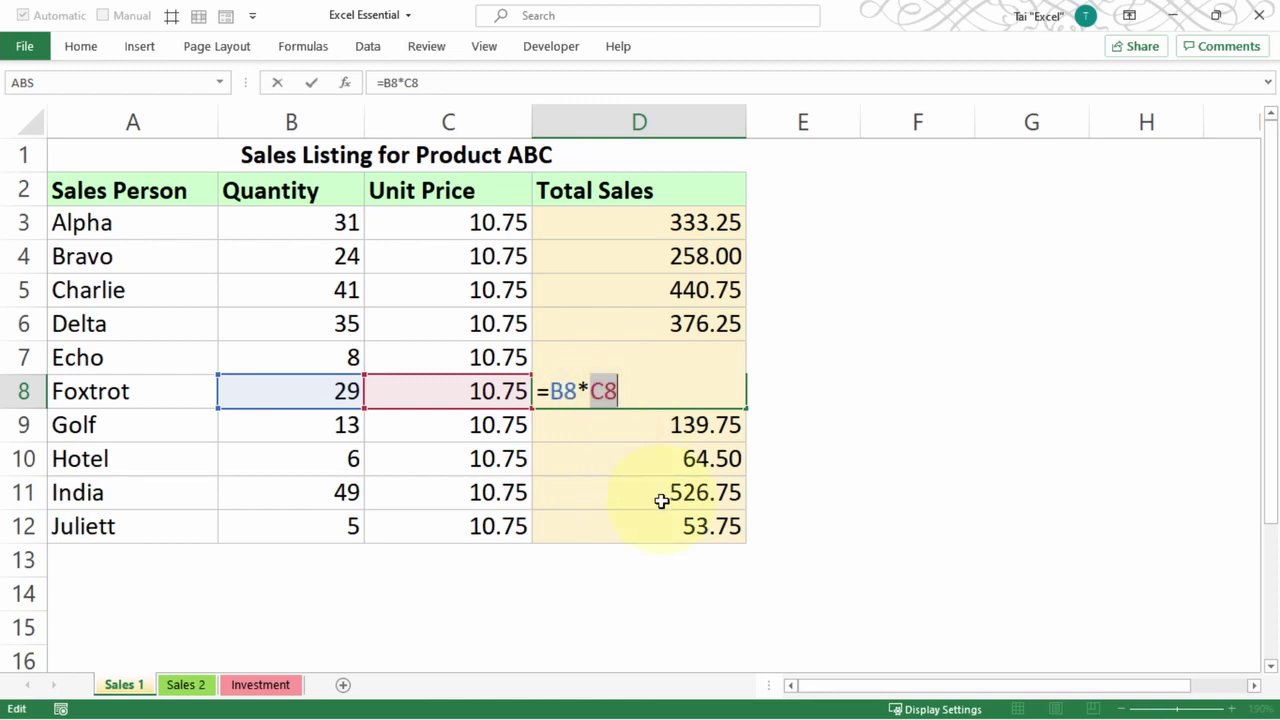
key("ctrl+Return")
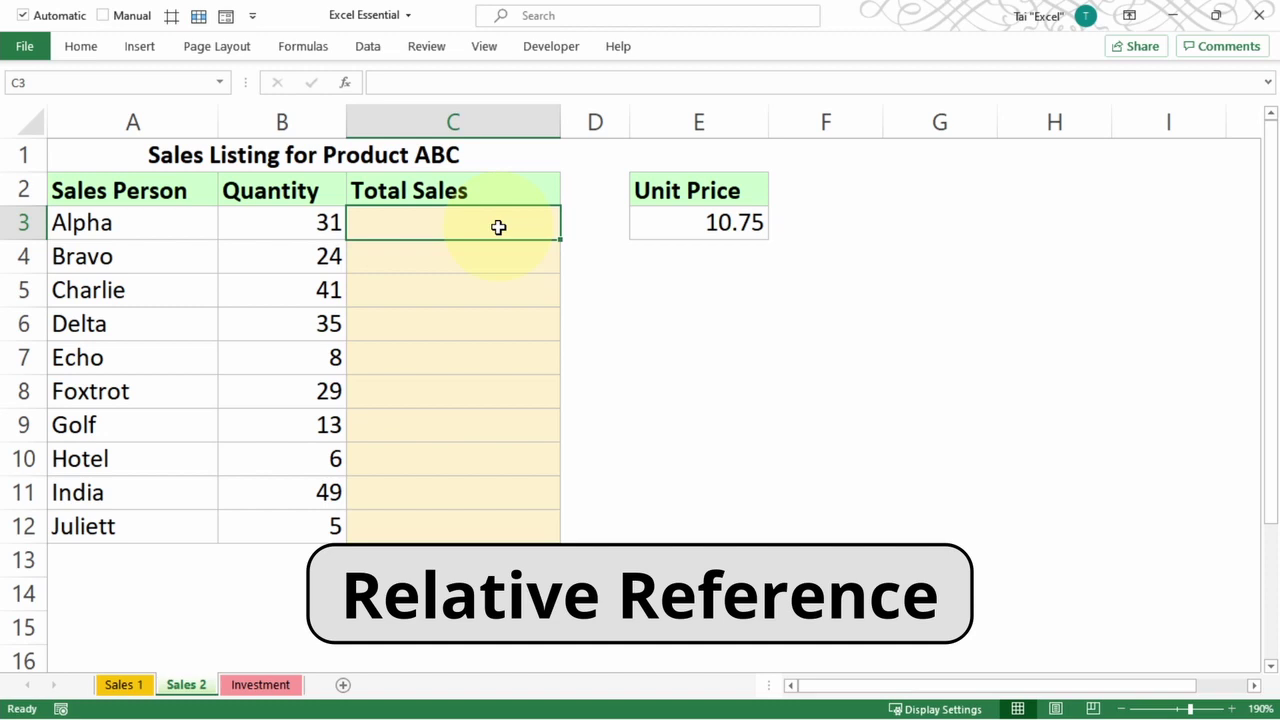
Enter =B3*E3 in C3 of the Sales 2 sheet and fill it down the Total Sales column to C12.
type("=")
left_click(262, 218)
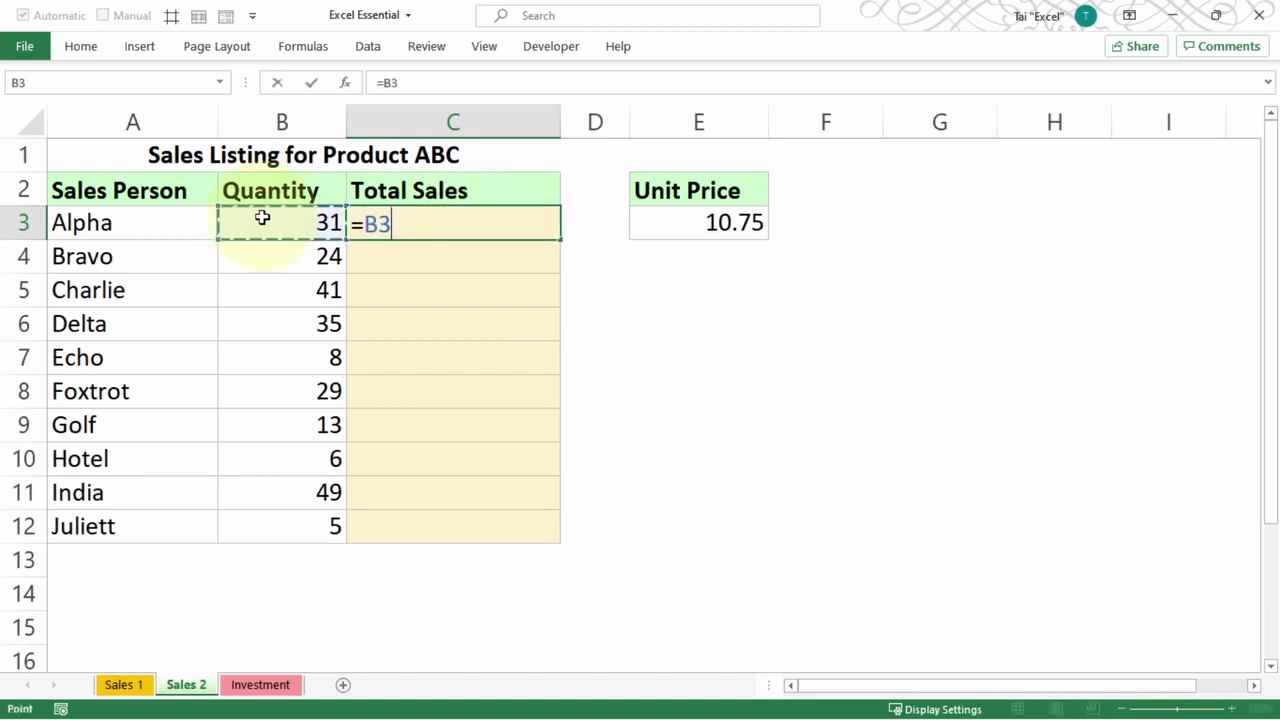
type("*")
left_click(720, 219)
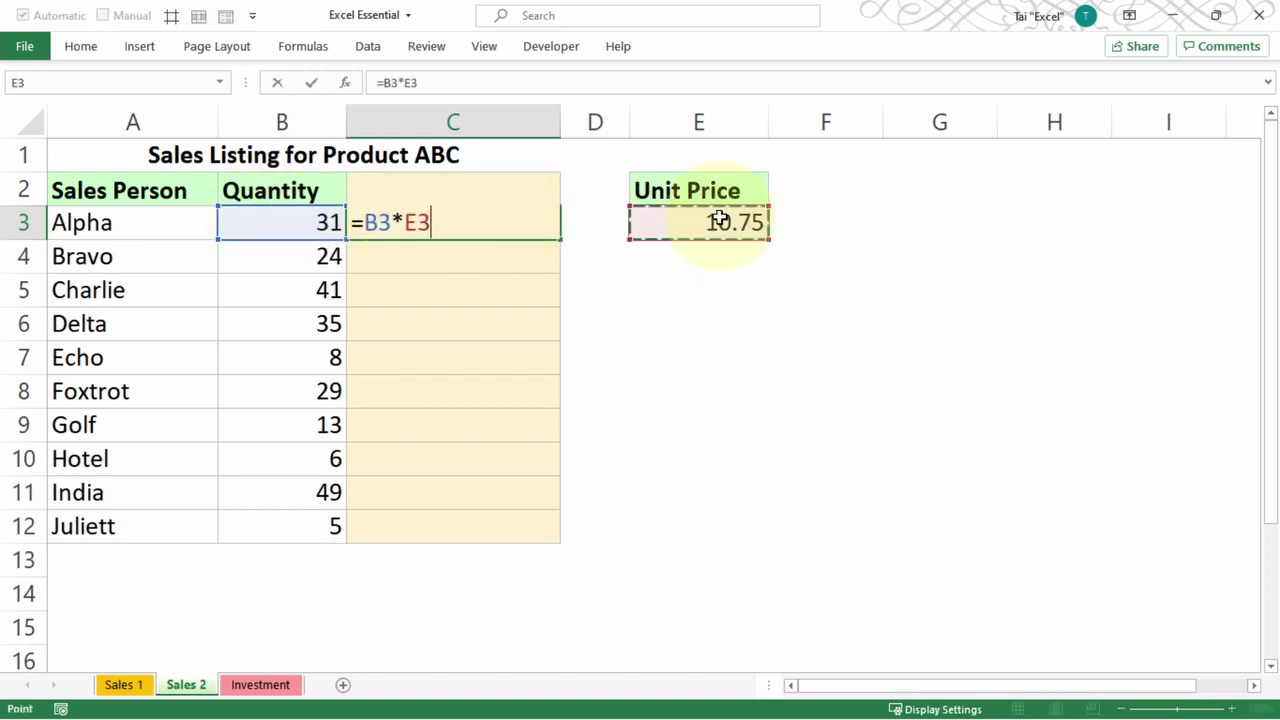
key("Return")
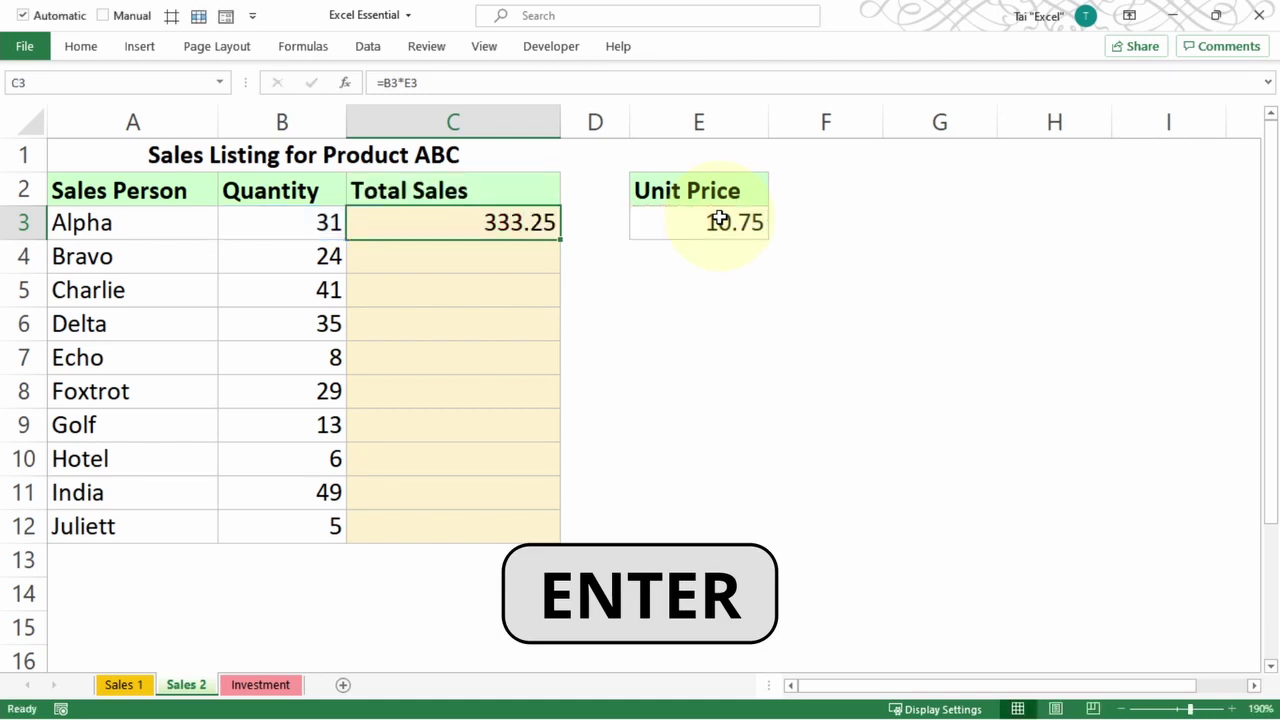
double_click(560, 240)
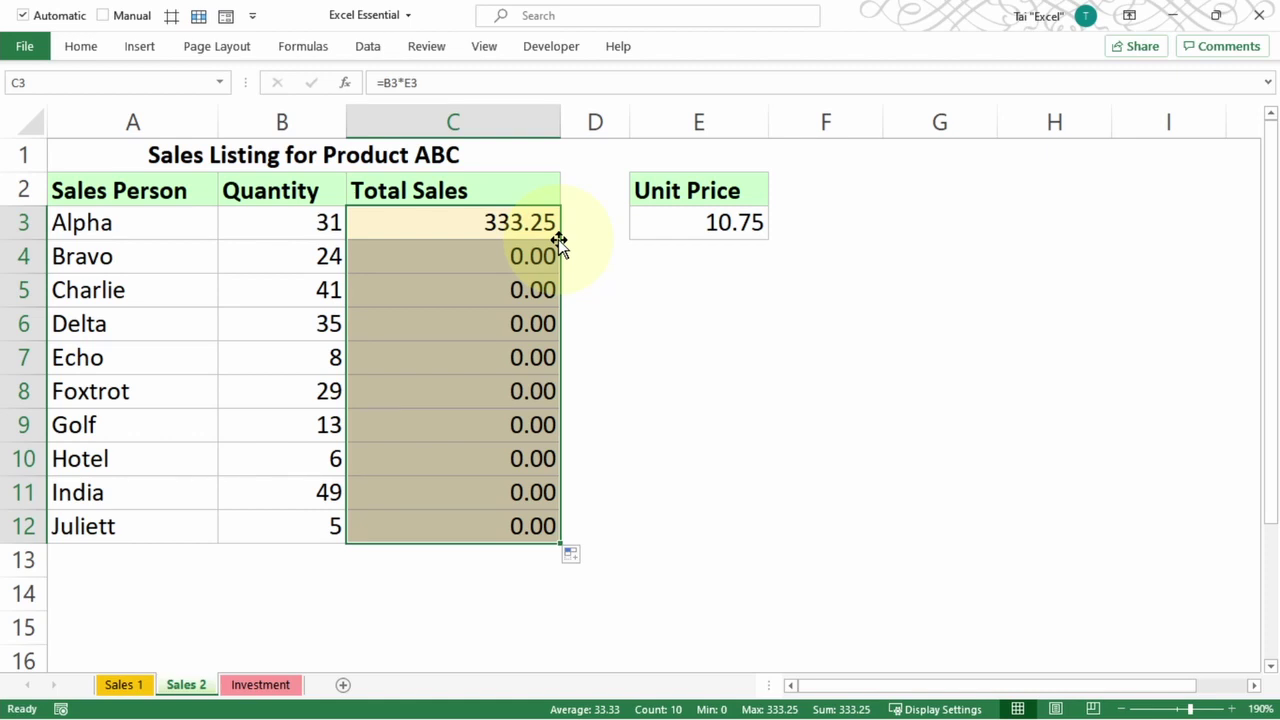
Examine how the quantity and unit price references differ between the formulas in C3 and C12.
left_click(463, 226)
key("F2")
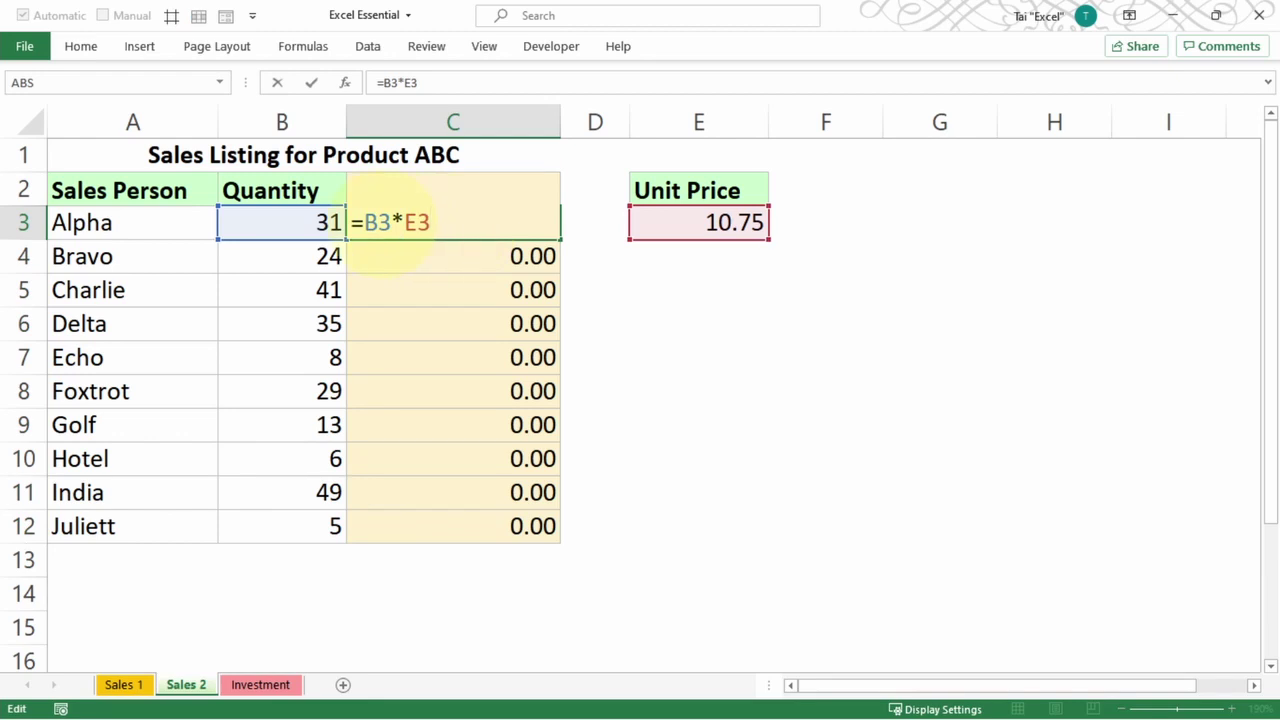
double_click(380, 223)
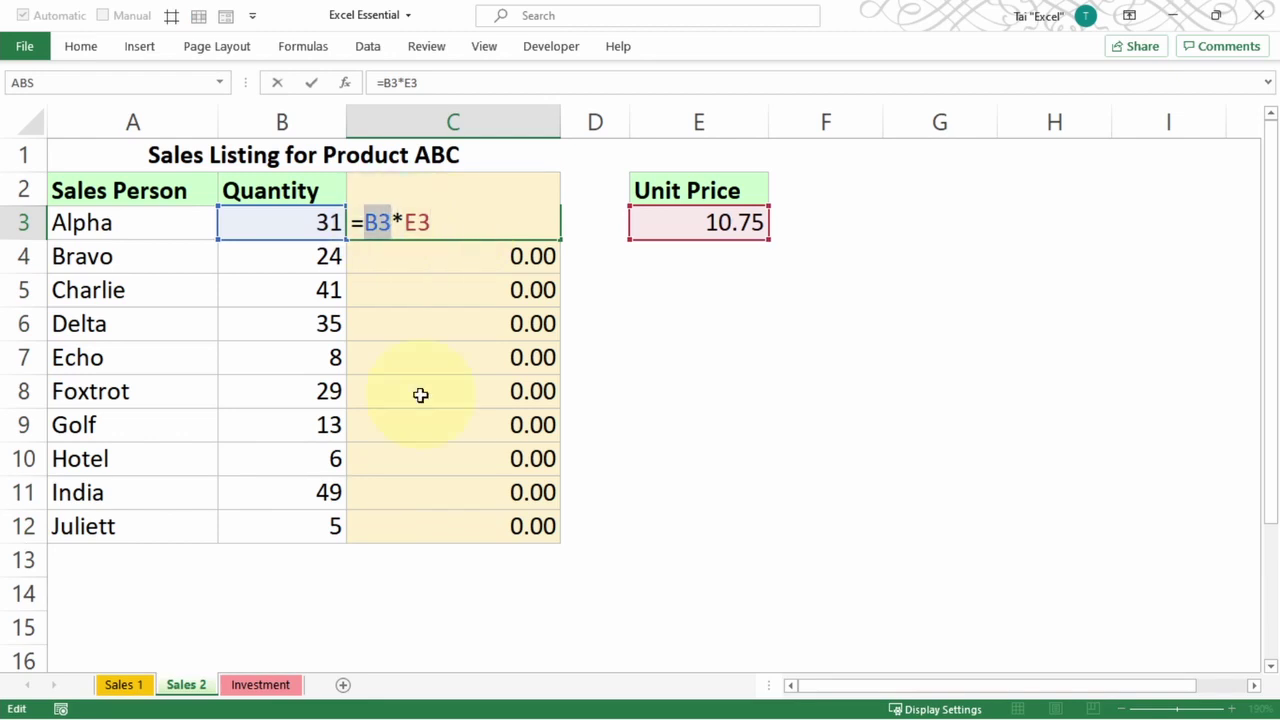
double_click(417, 222)
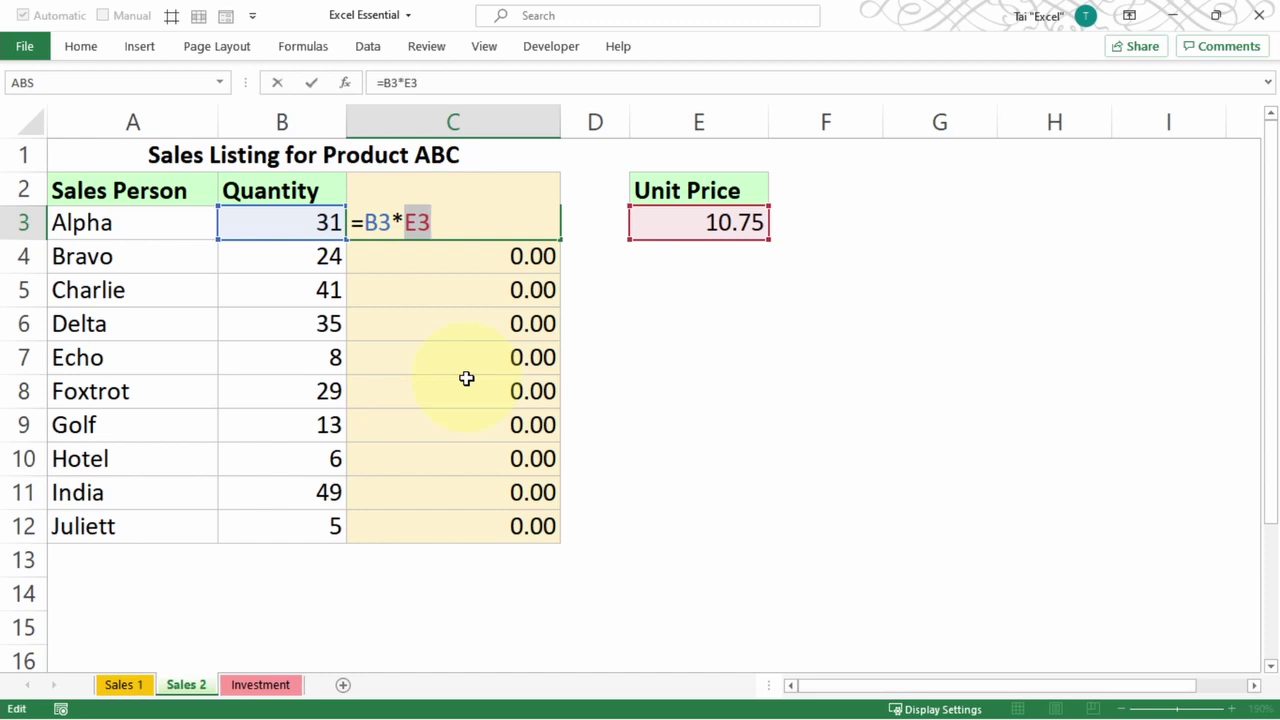
key("ctrl+Return")
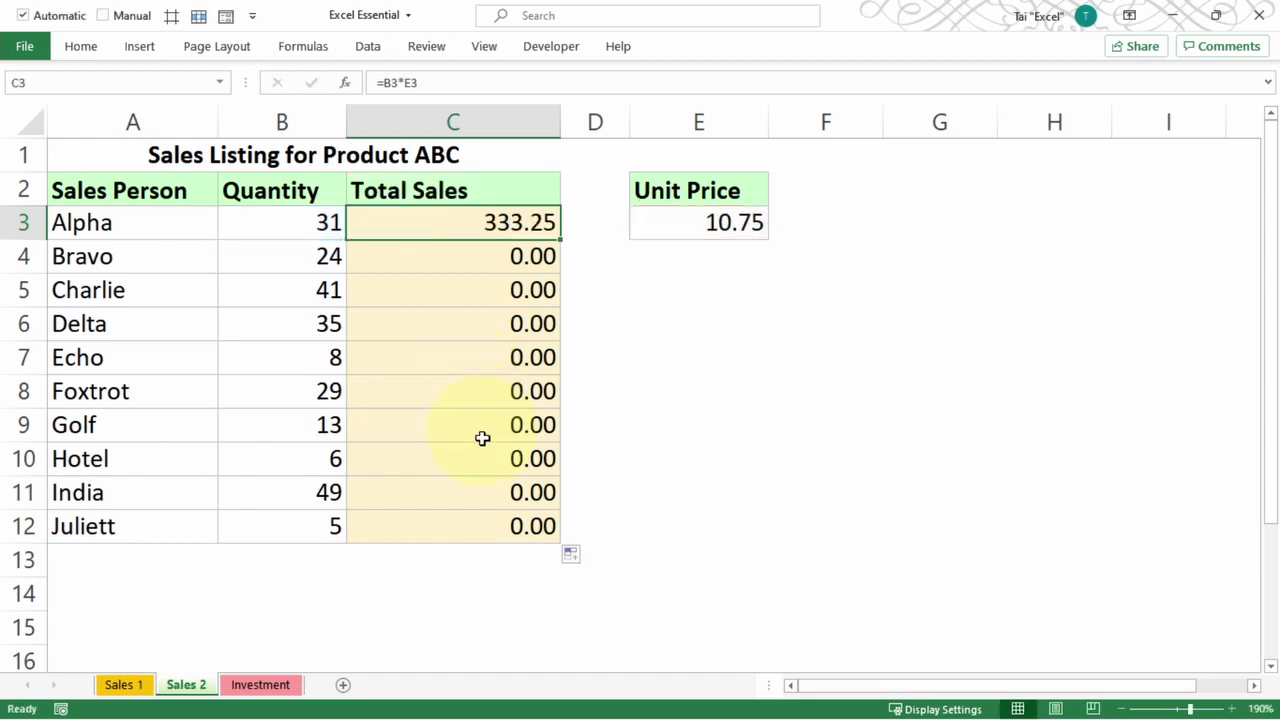
left_click(480, 528)
double_click(480, 528)
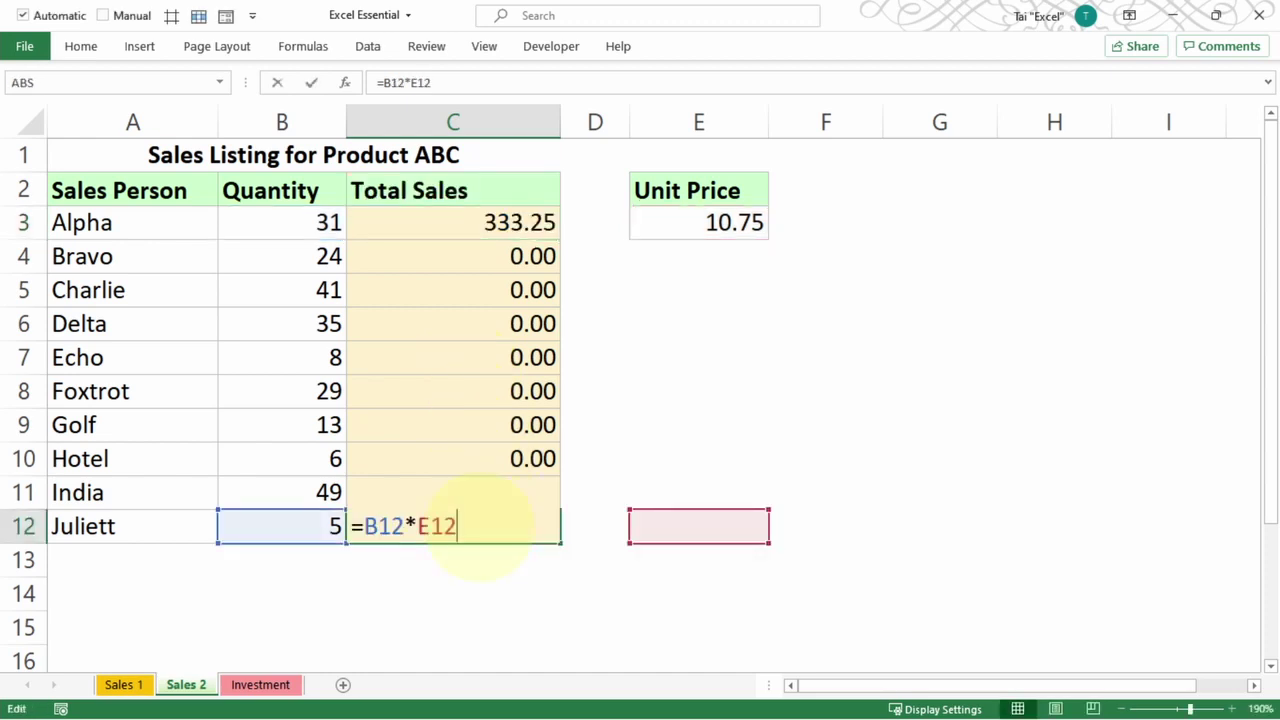
double_click(381, 527)
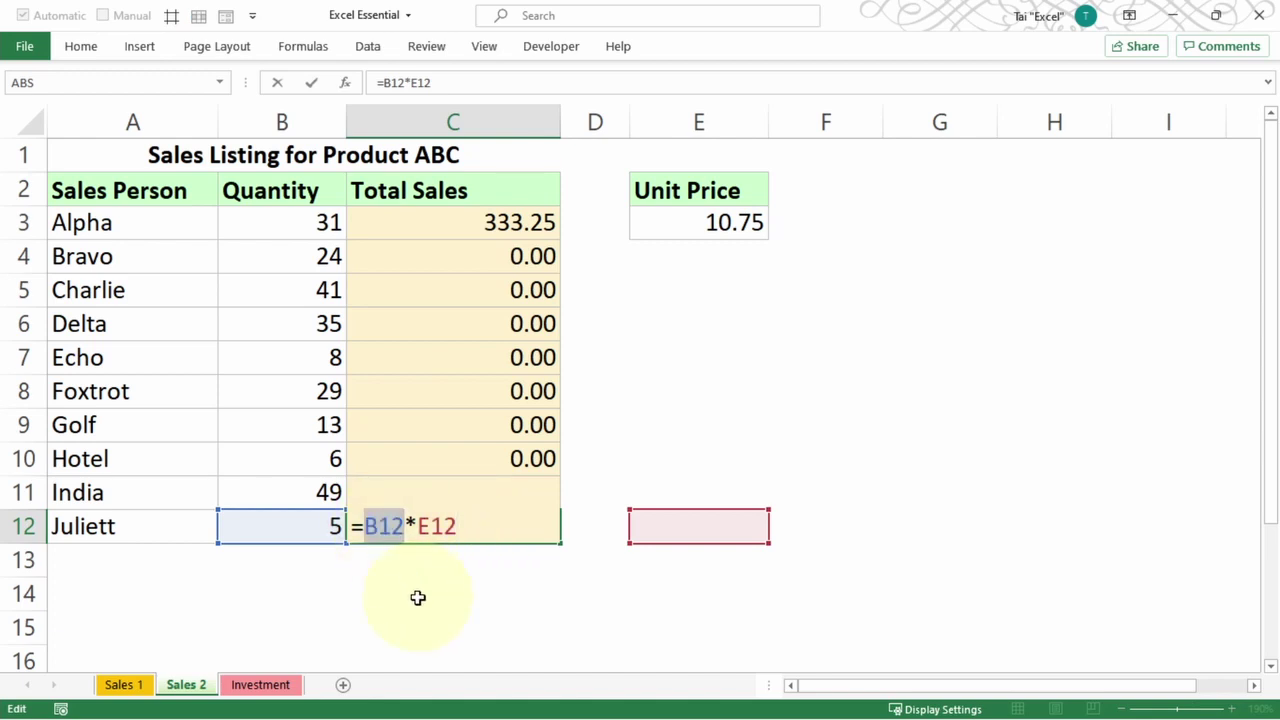
double_click(438, 526)
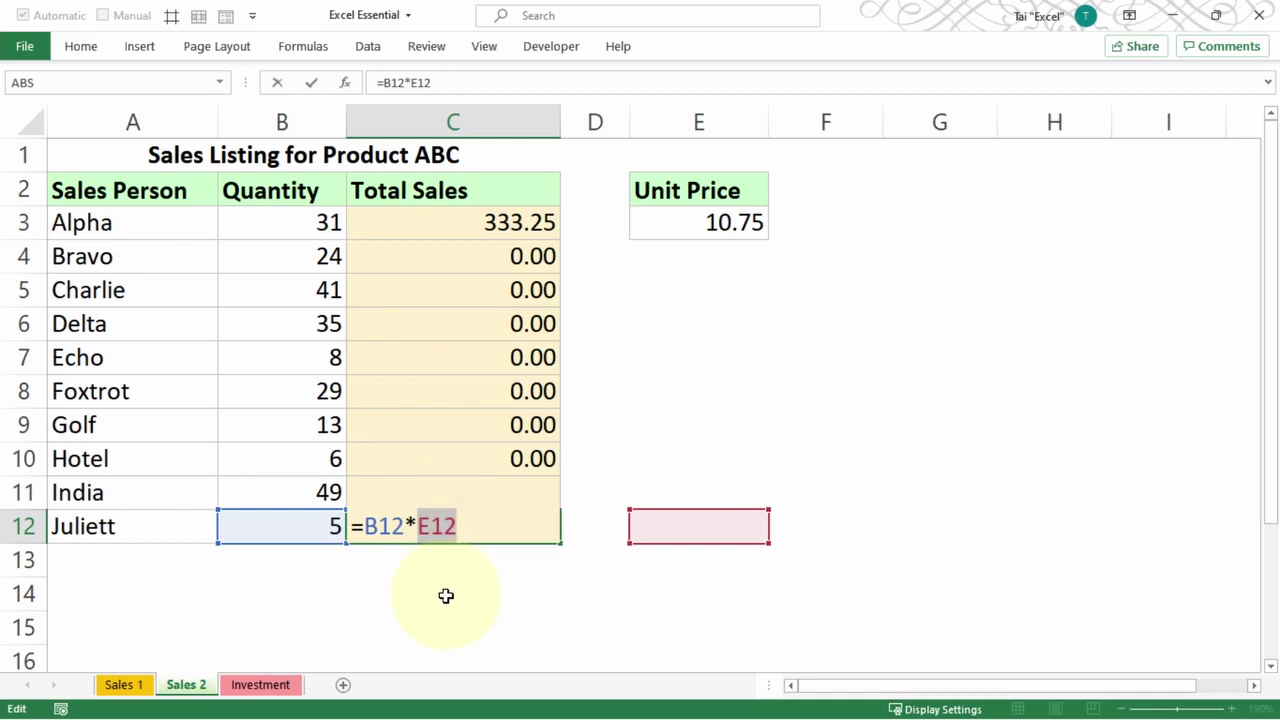
key("ctrl+Return")
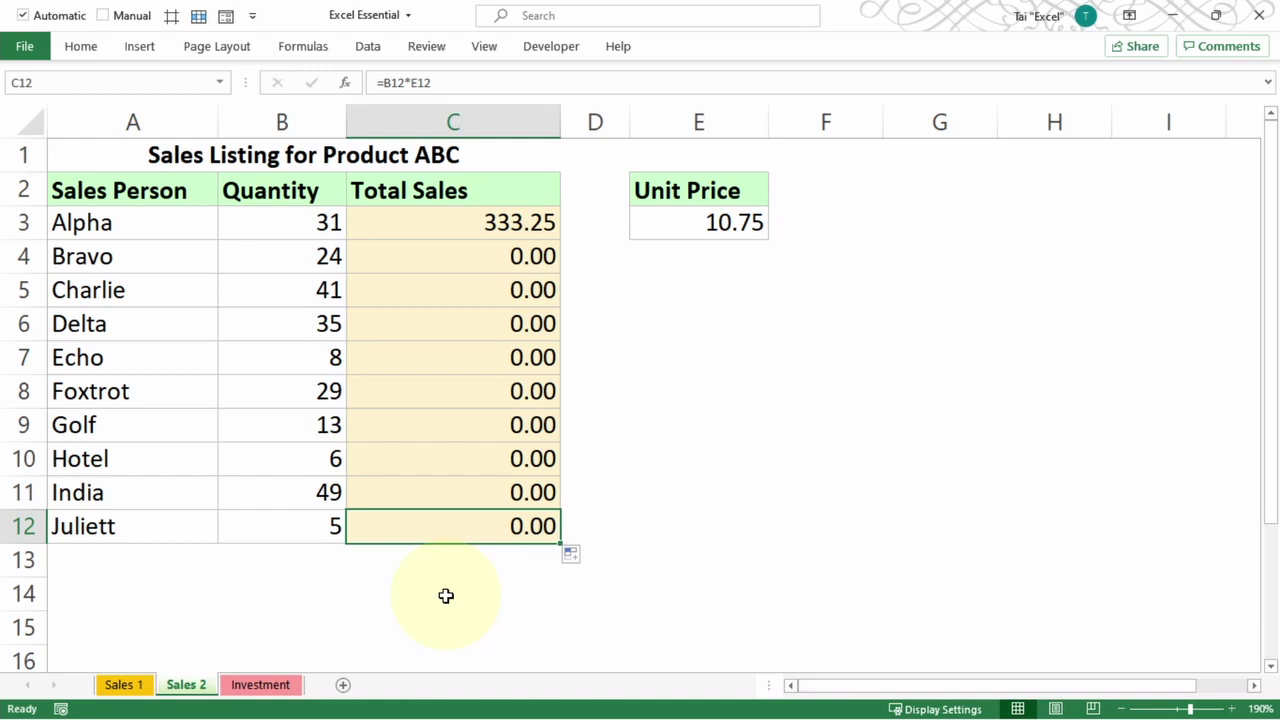
Redirect the unit price reference to E3 in the Bravo and Charlie formulas, making C4 =B4*E3 and C5 =B5*E3.
left_click(458, 229)
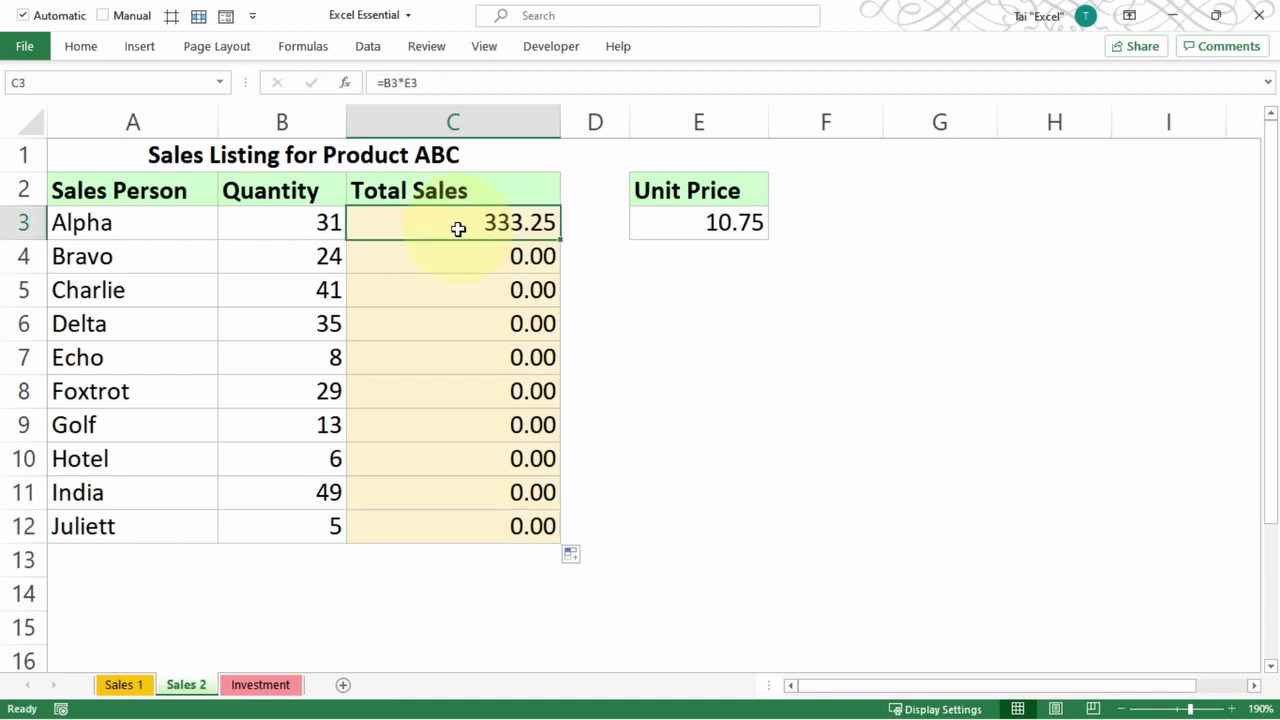
double_click(452, 263)
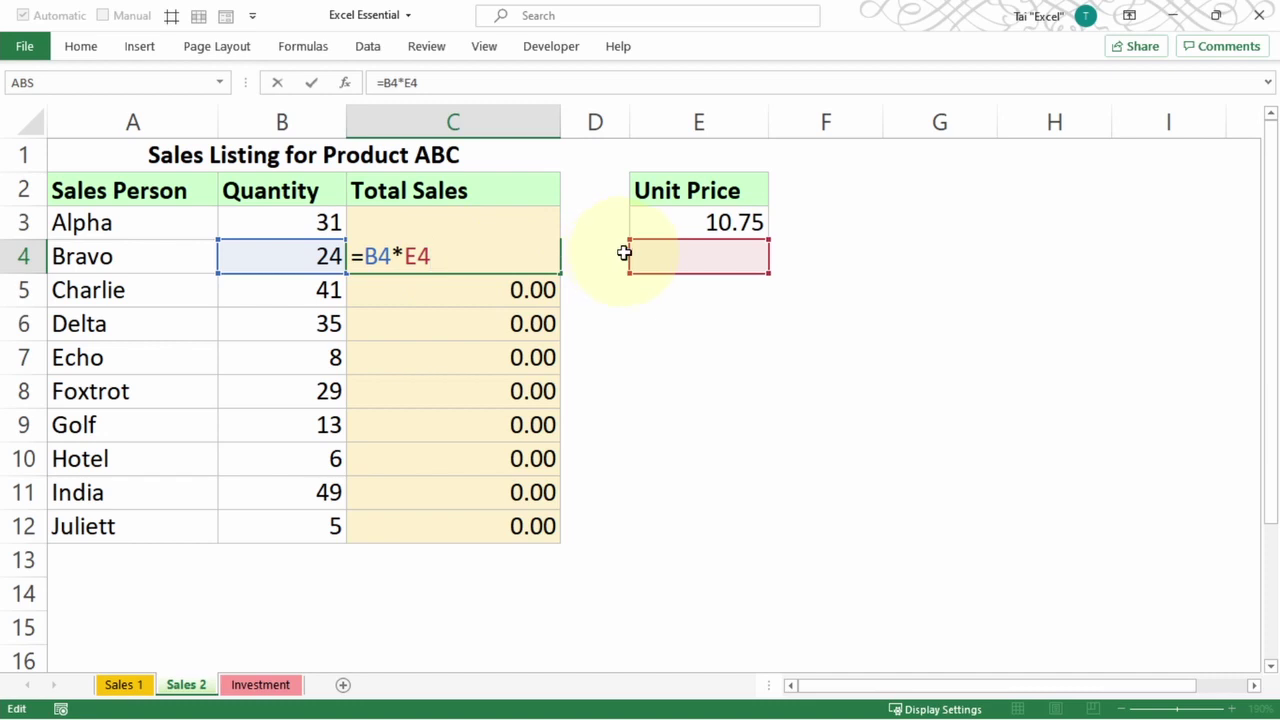
left_click_drag(629, 254, 634, 221)
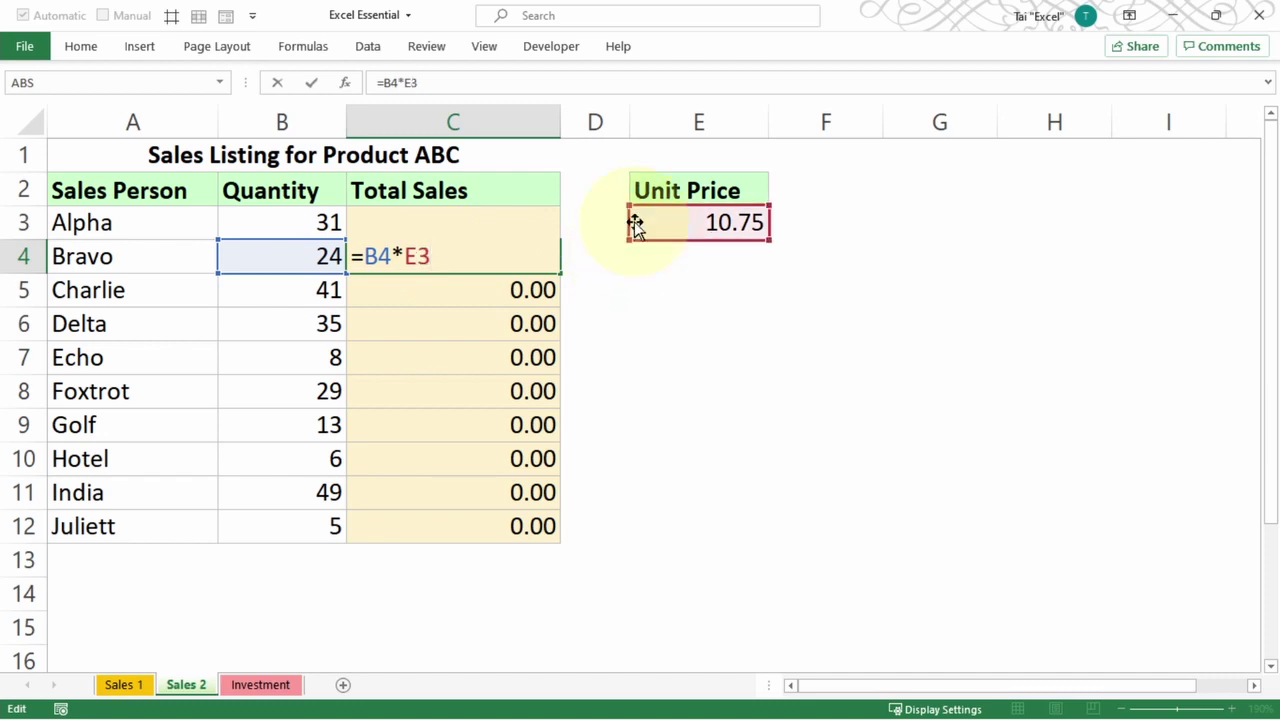
key("Return")
double_click(525, 285)
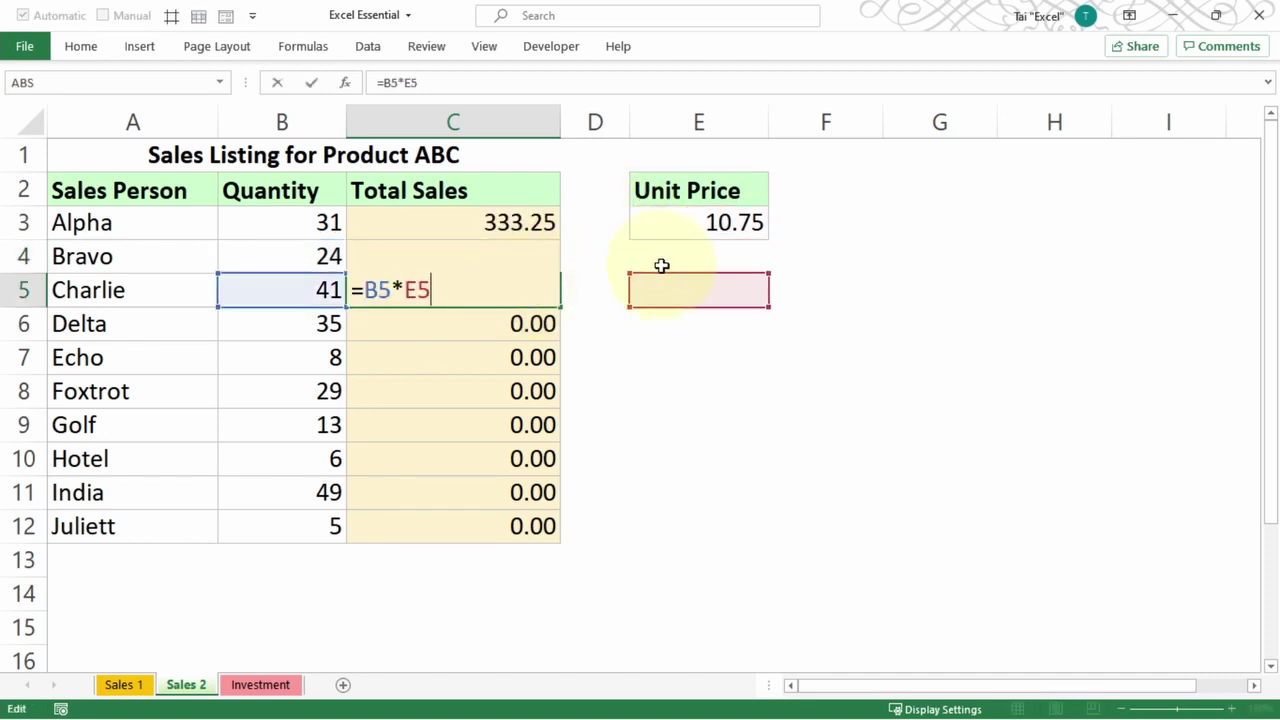
left_click_drag(660, 272, 670, 224)
key("Return")
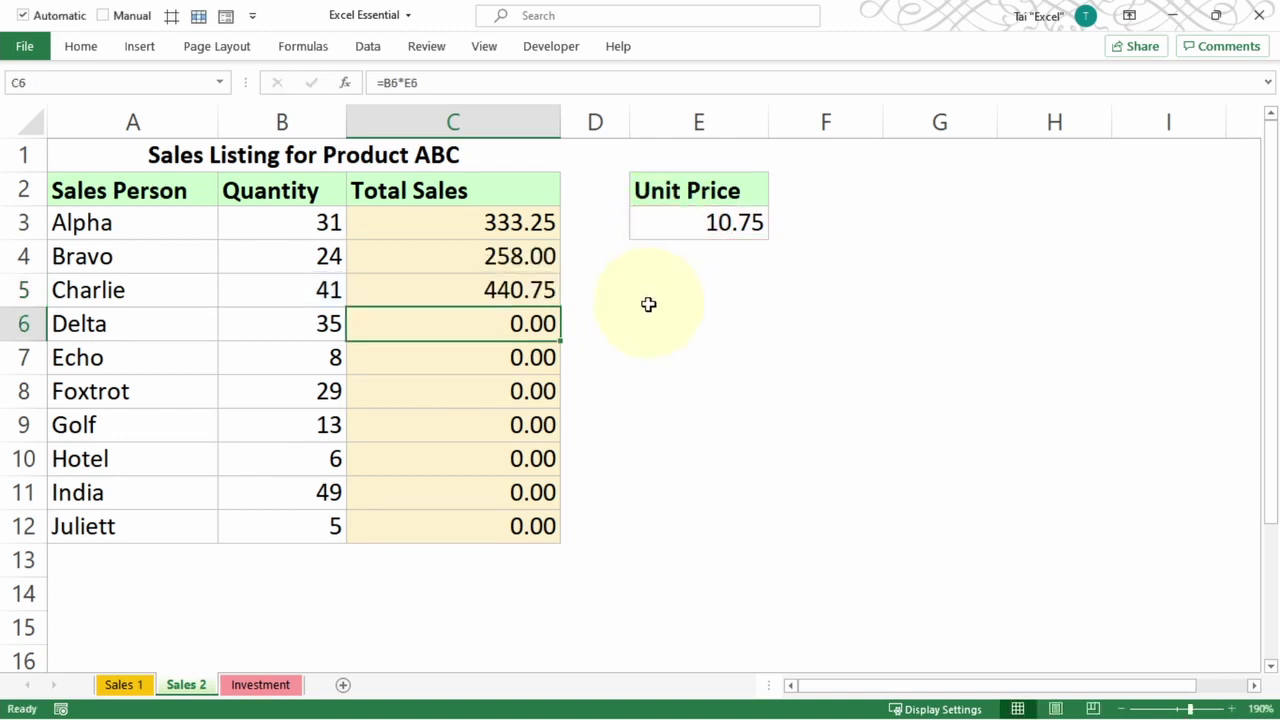
Replace the unit price reference in C3 with the constant, making it =B3*10.75, and fill the formula down to C12.
left_click(503, 228)
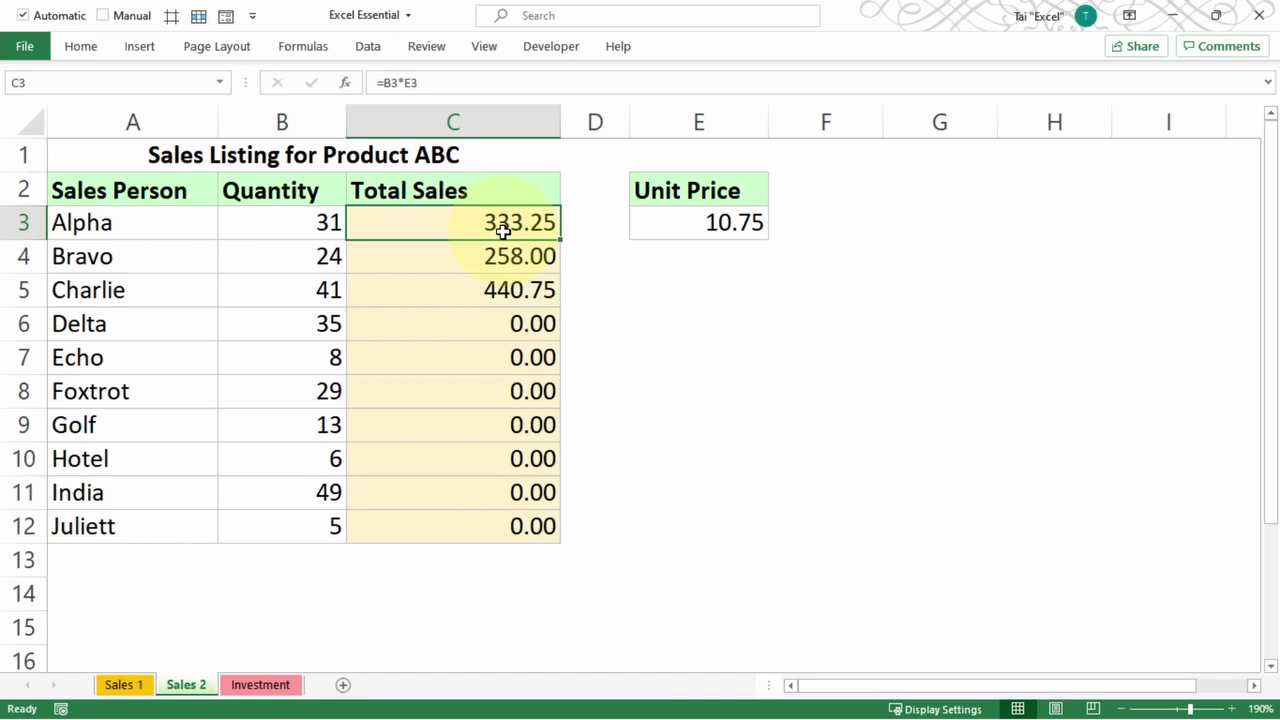
double_click(494, 222)
double_click(418, 222)
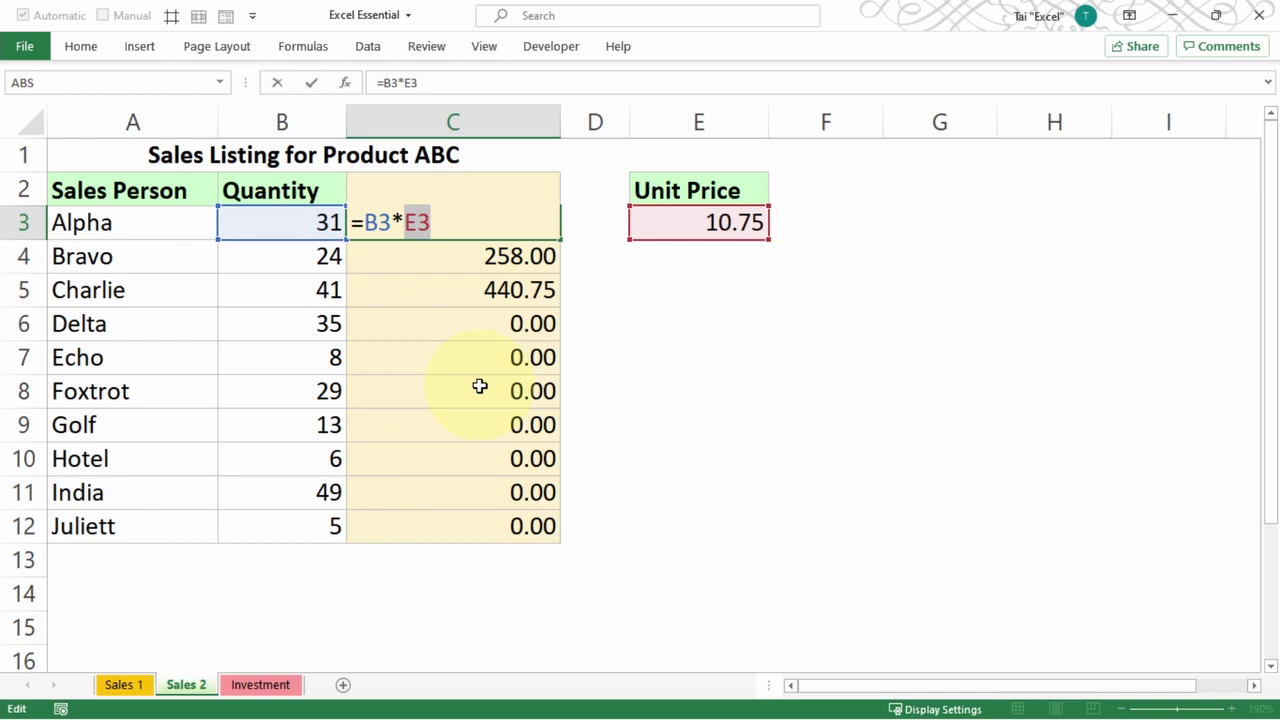
type("10.")
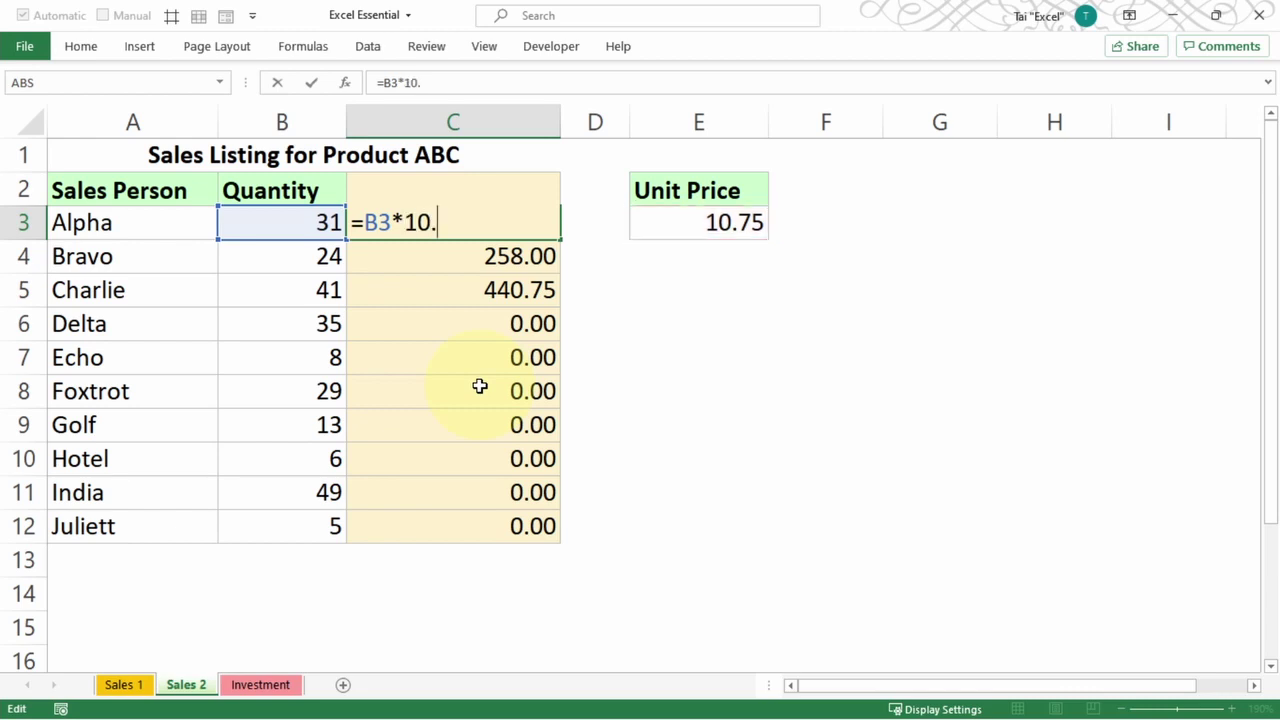
type("75")
key("Return")
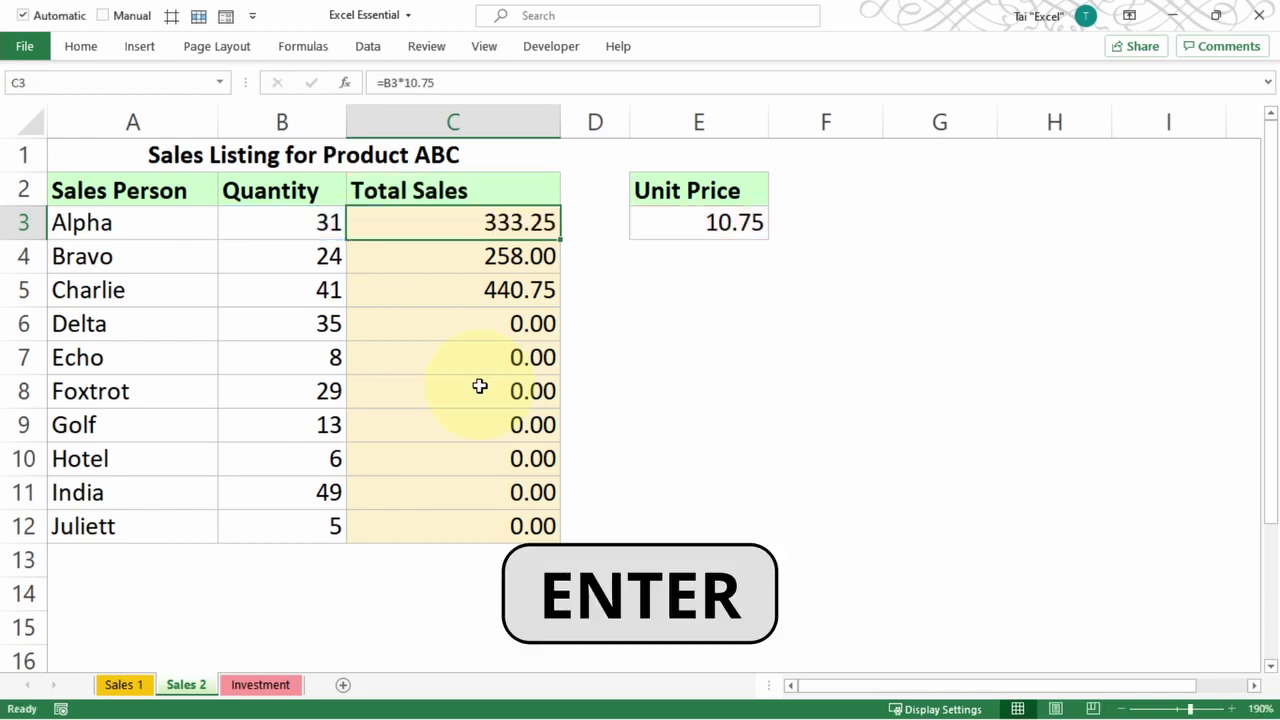
double_click(561, 240)
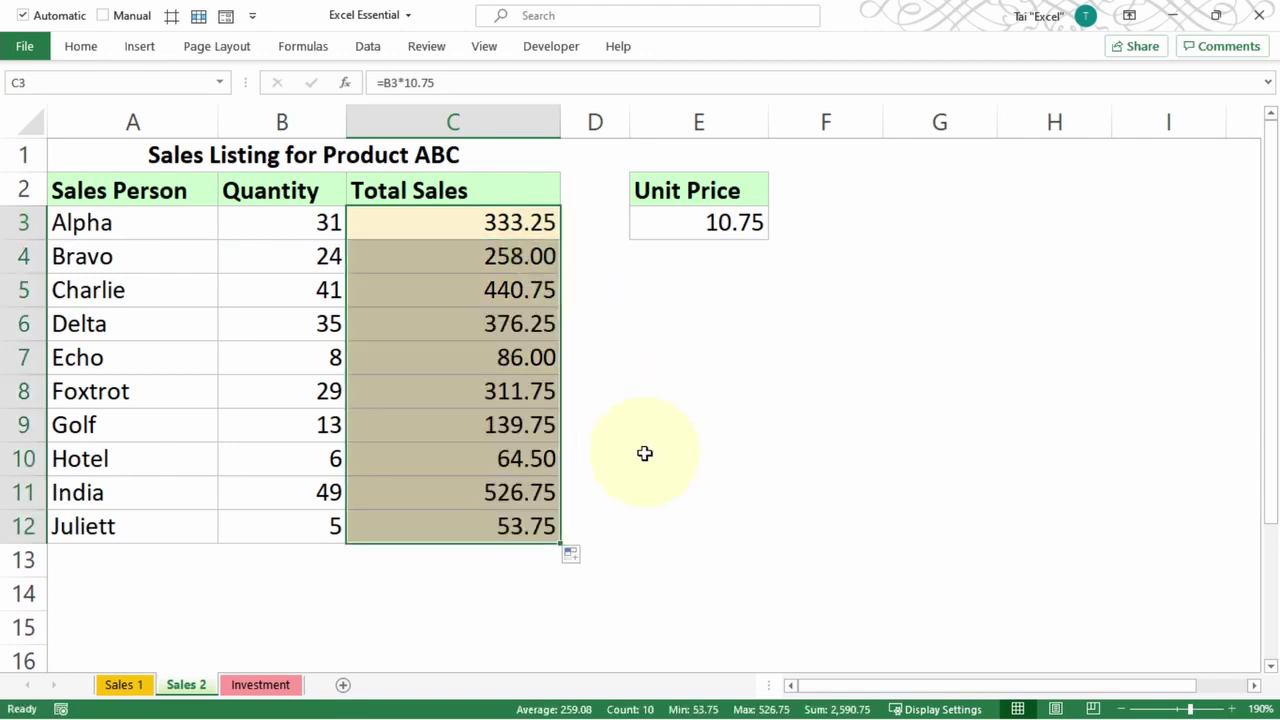
key("shift+BackSpace")
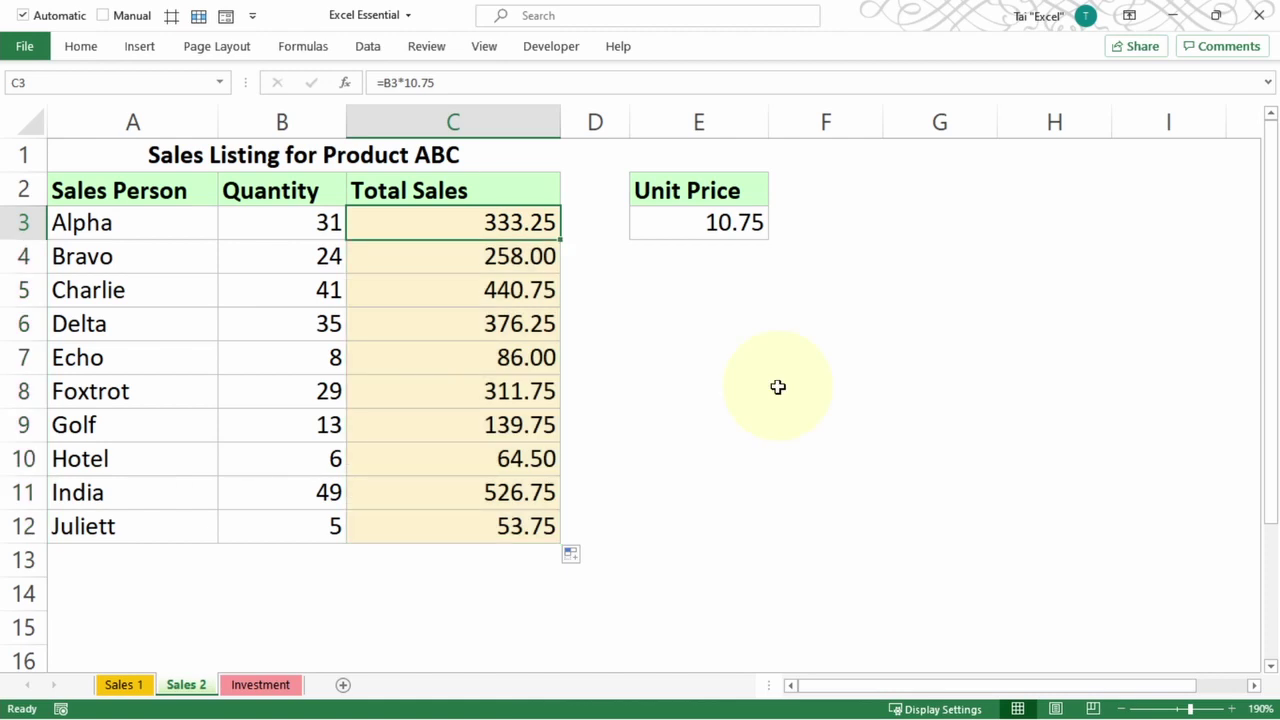
Set the unit price in E3 to 20 and examine the hard-coded price in the C3 formula.
left_click(668, 228)
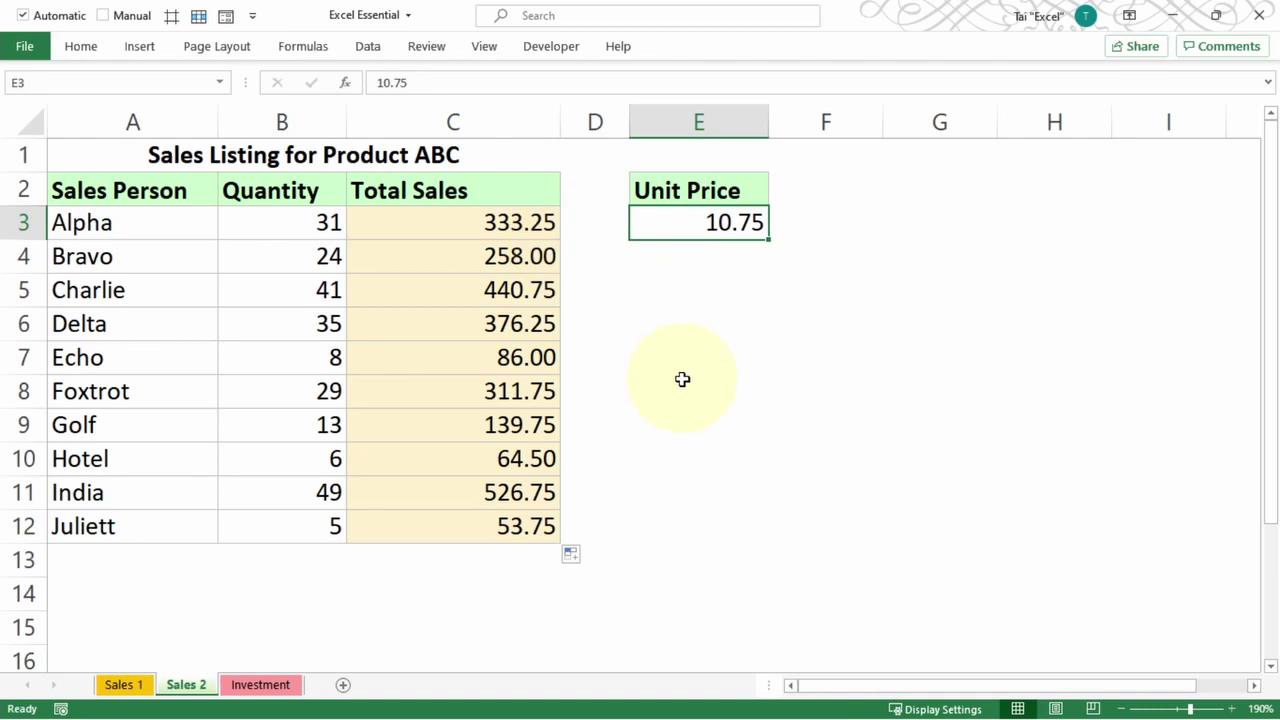
type("20")
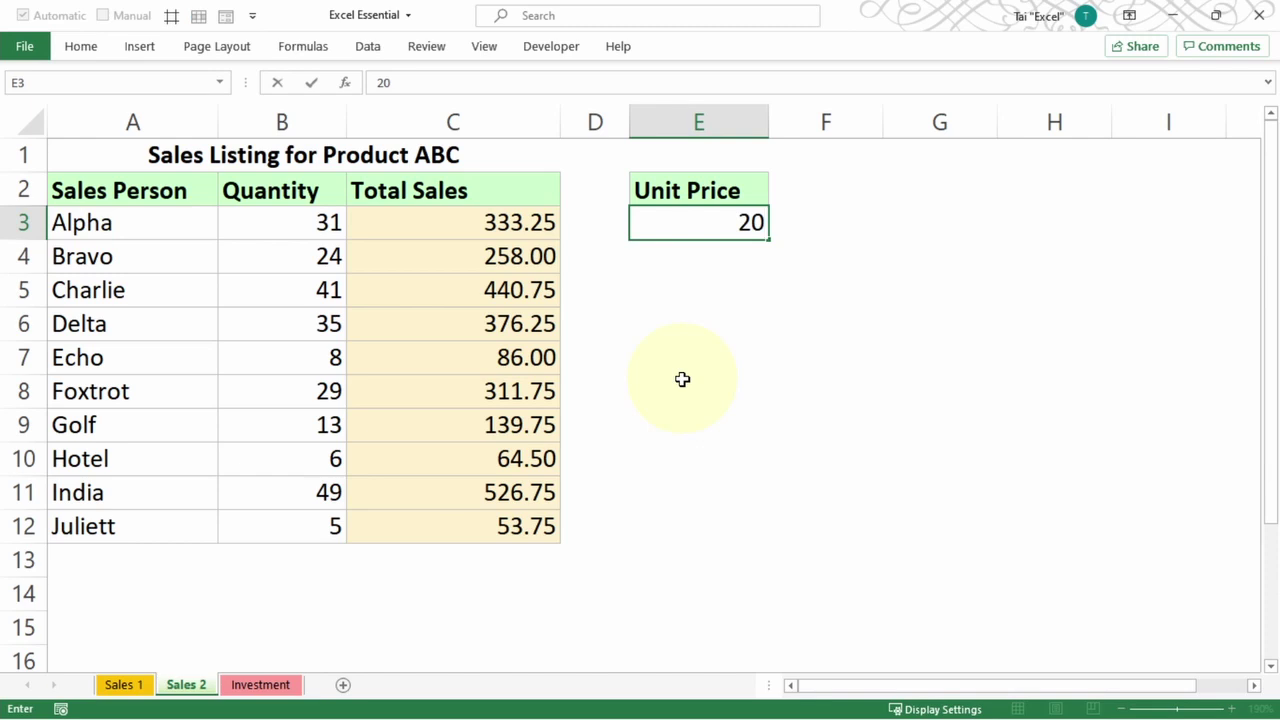
key("Return")
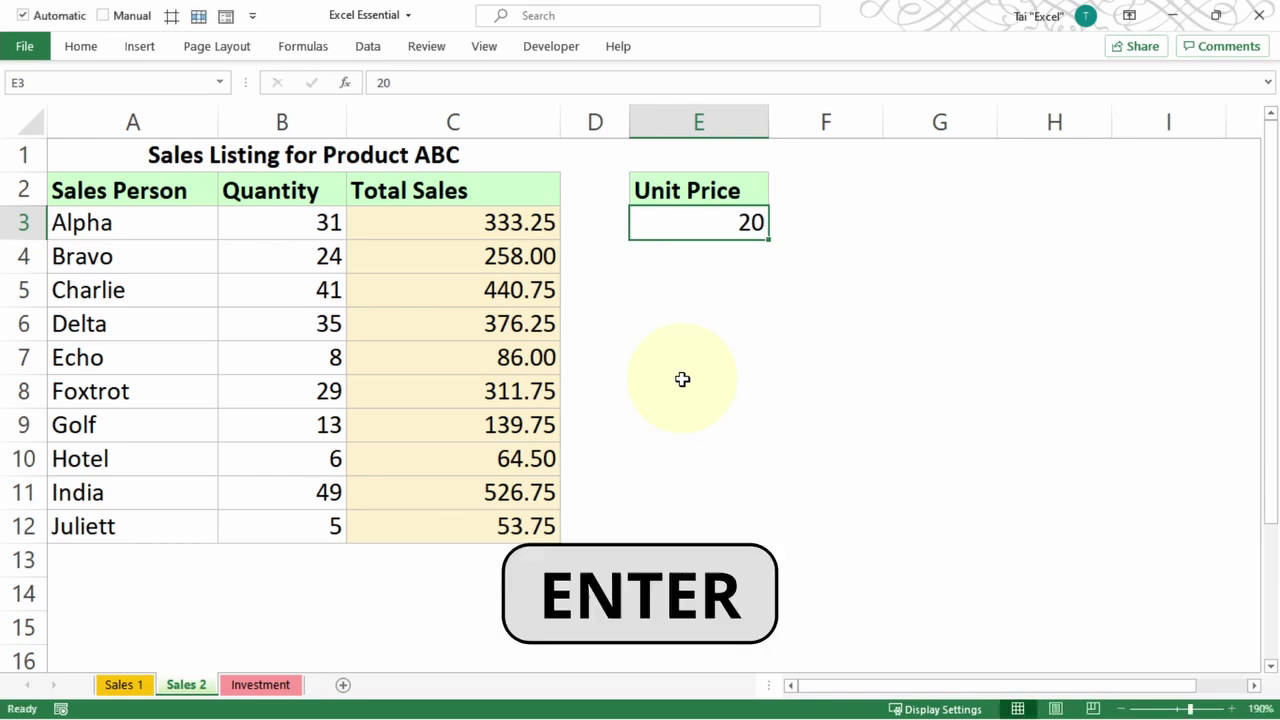
left_click(505, 228)
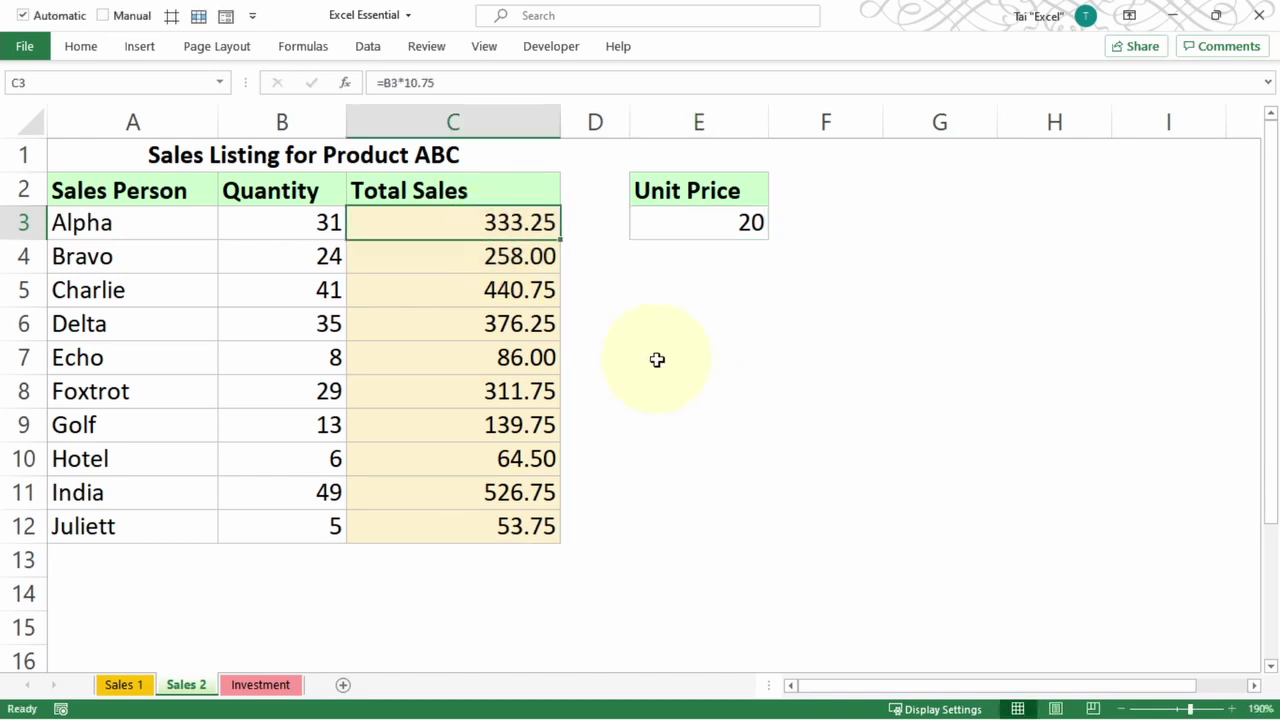
key("F2")
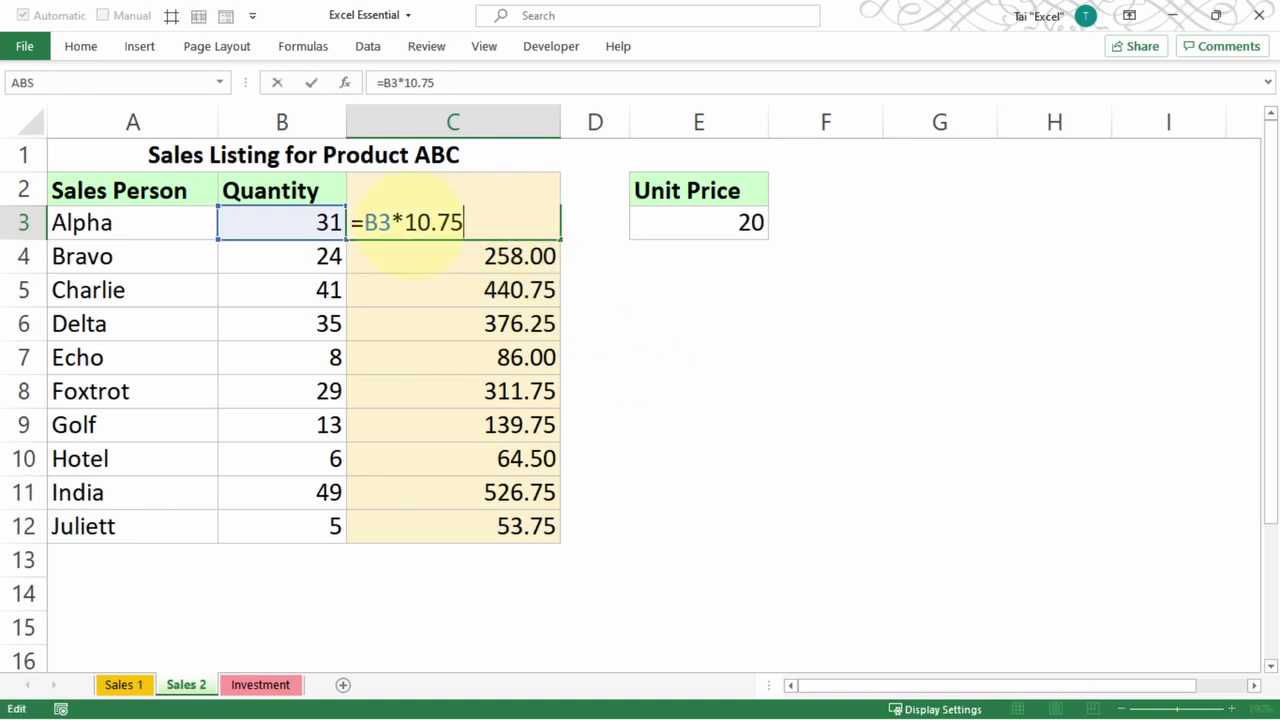
left_click_drag(404, 222, 464, 222)
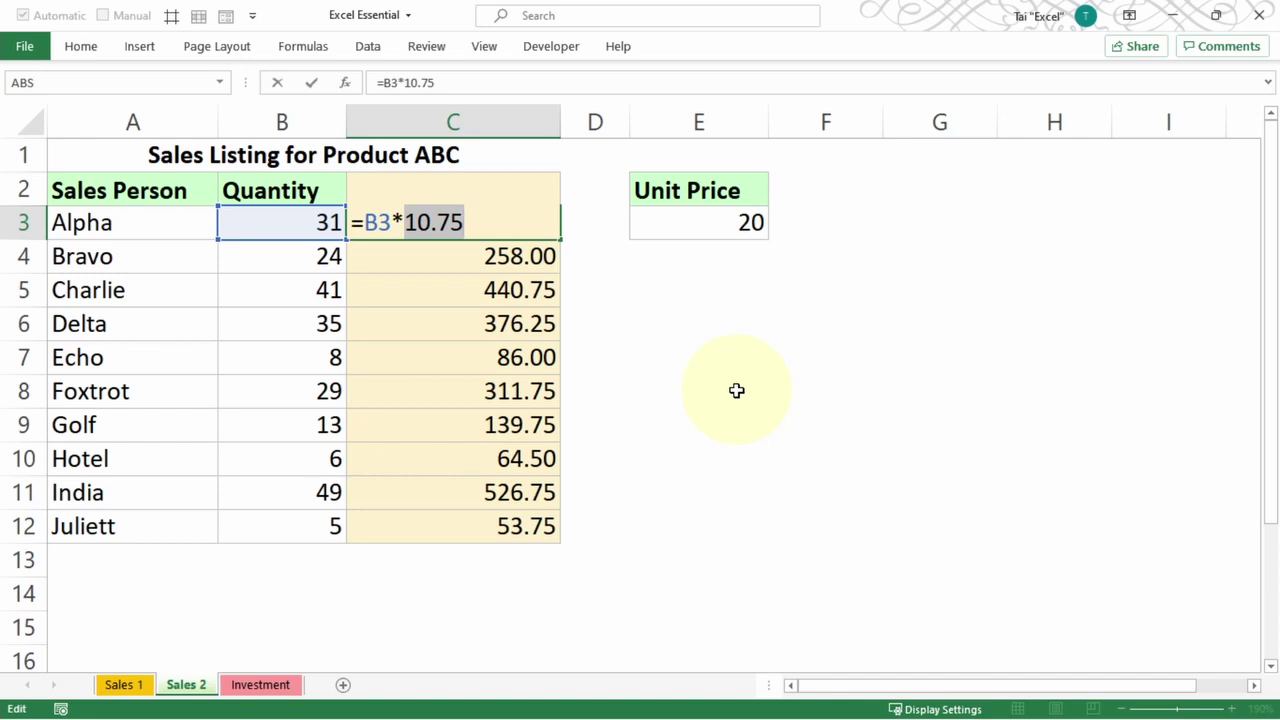
key("ctrl+Return")
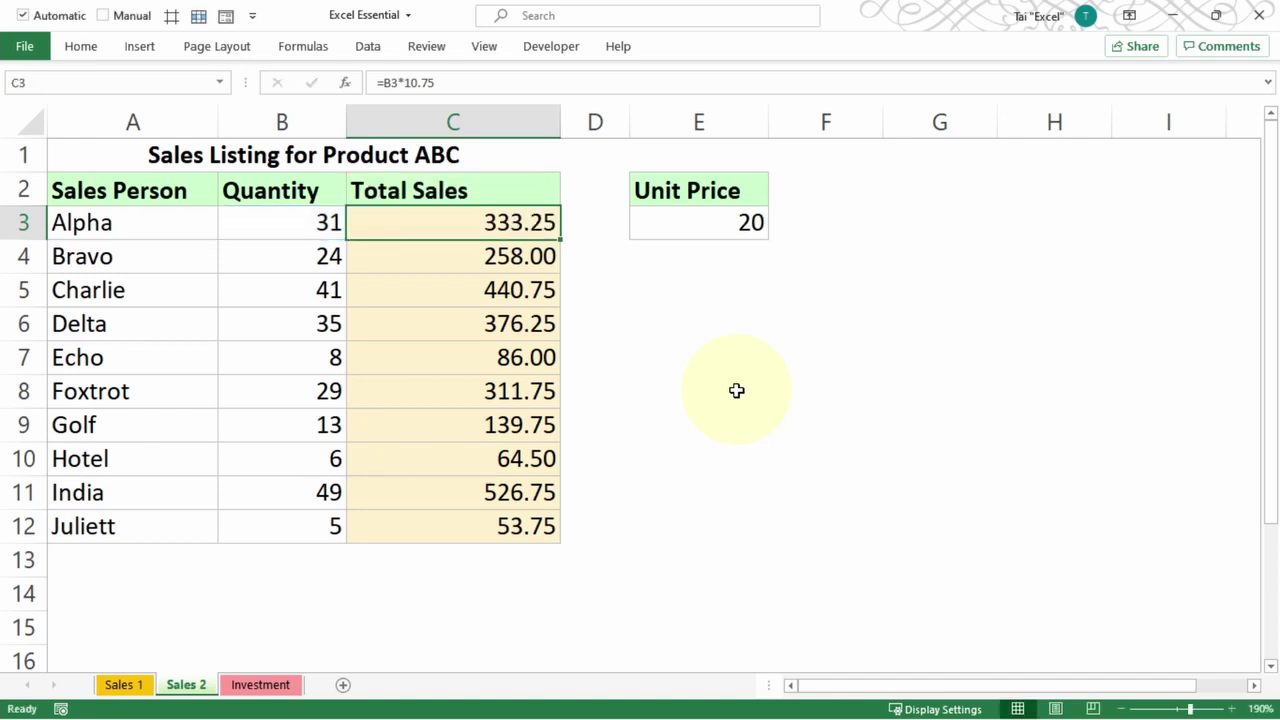
Undo the unit price change and all the Total Sales formula entries back to an empty C3:C12.
key("ctrl+z")
key("ctrl+z")
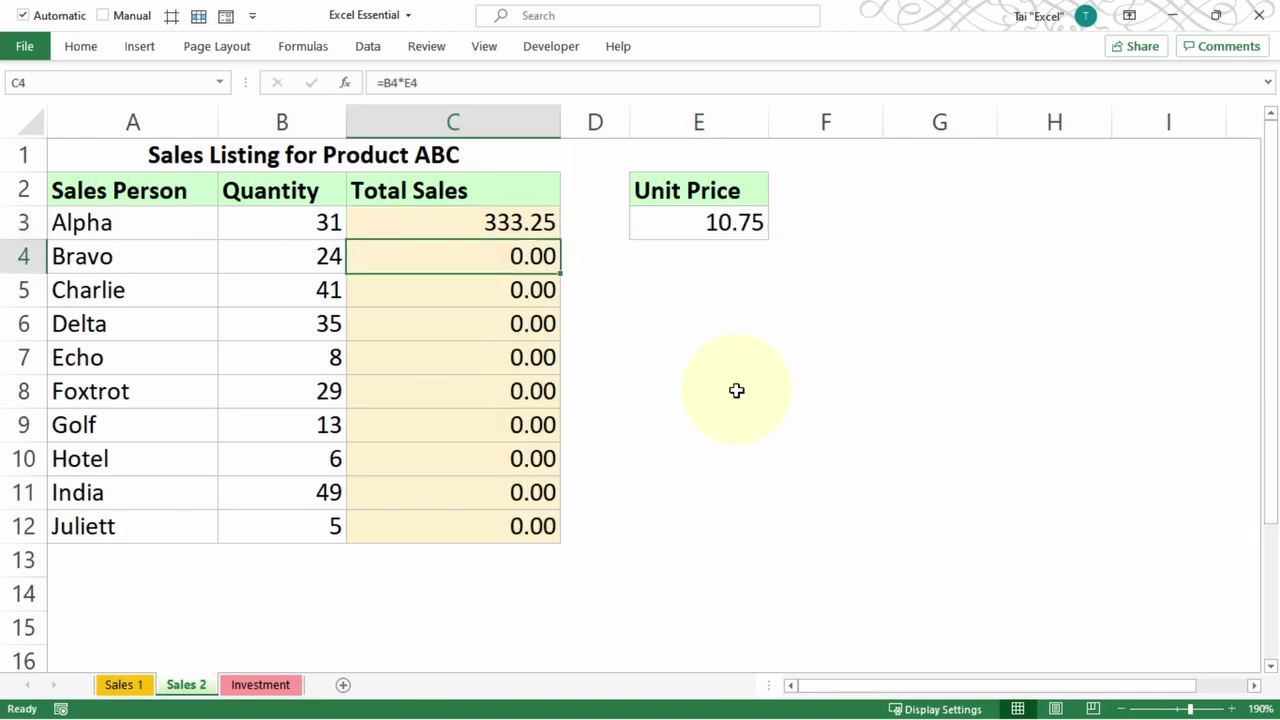
key("ctrl+z")
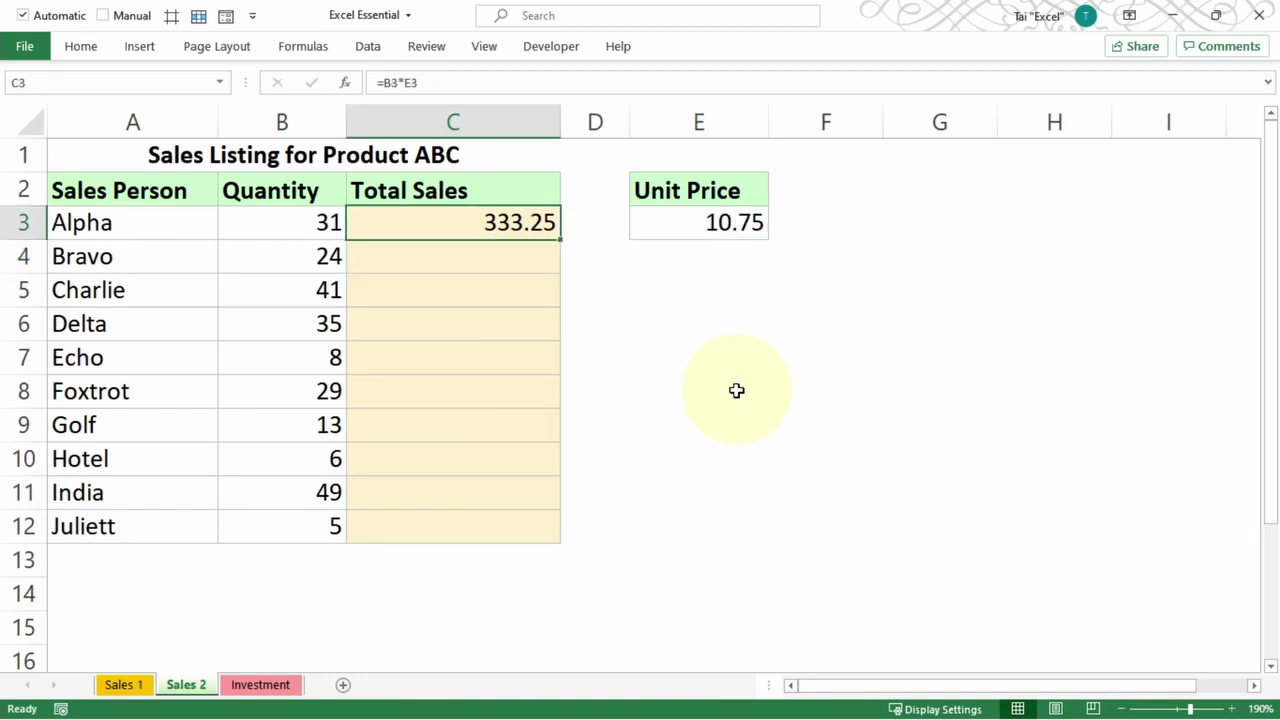
key("ctrl+z")
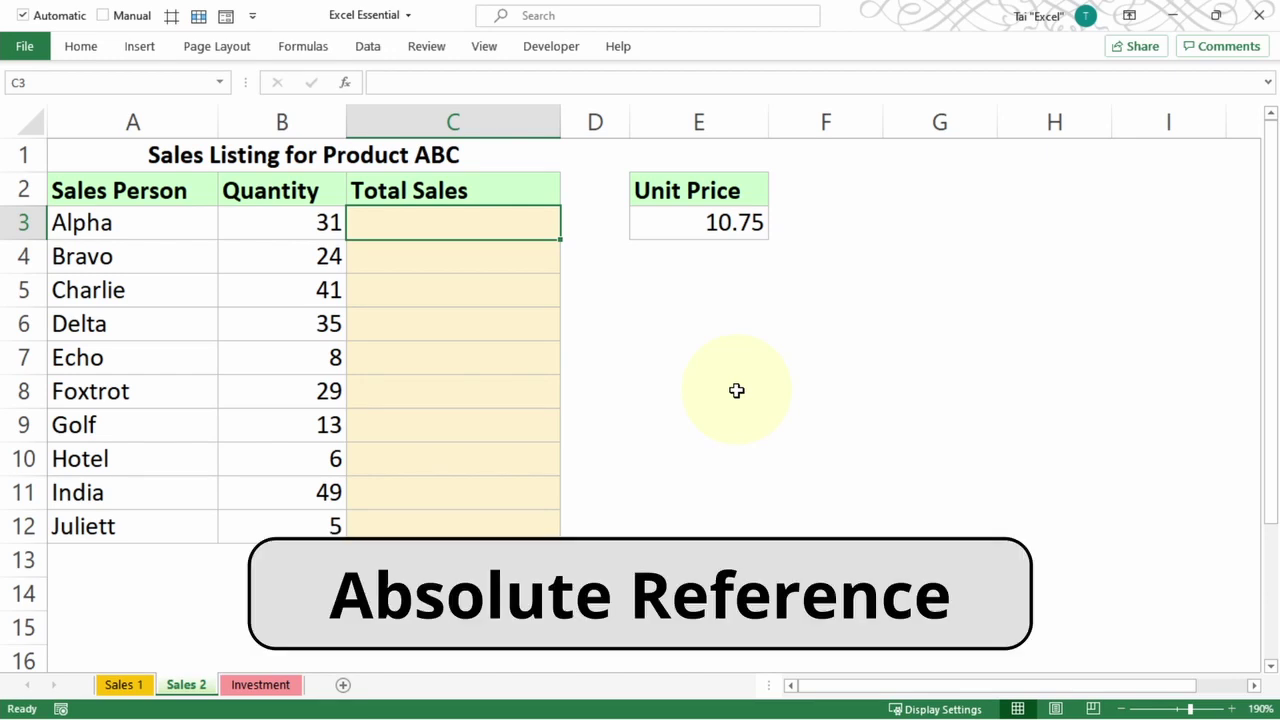
Enter =B3*$E$3 in C3 with an absolute unit price reference and fill it down the Total Sales column to C12.
type("=")
left_click(284, 230)
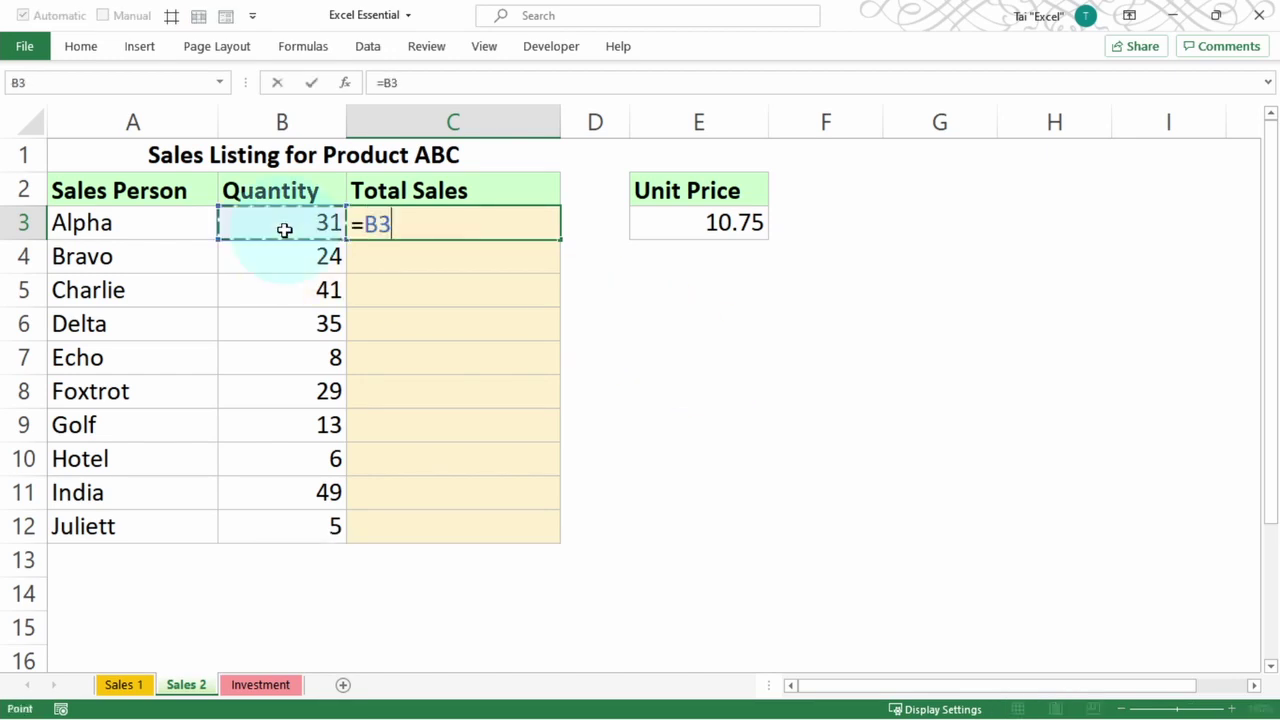
type("*")
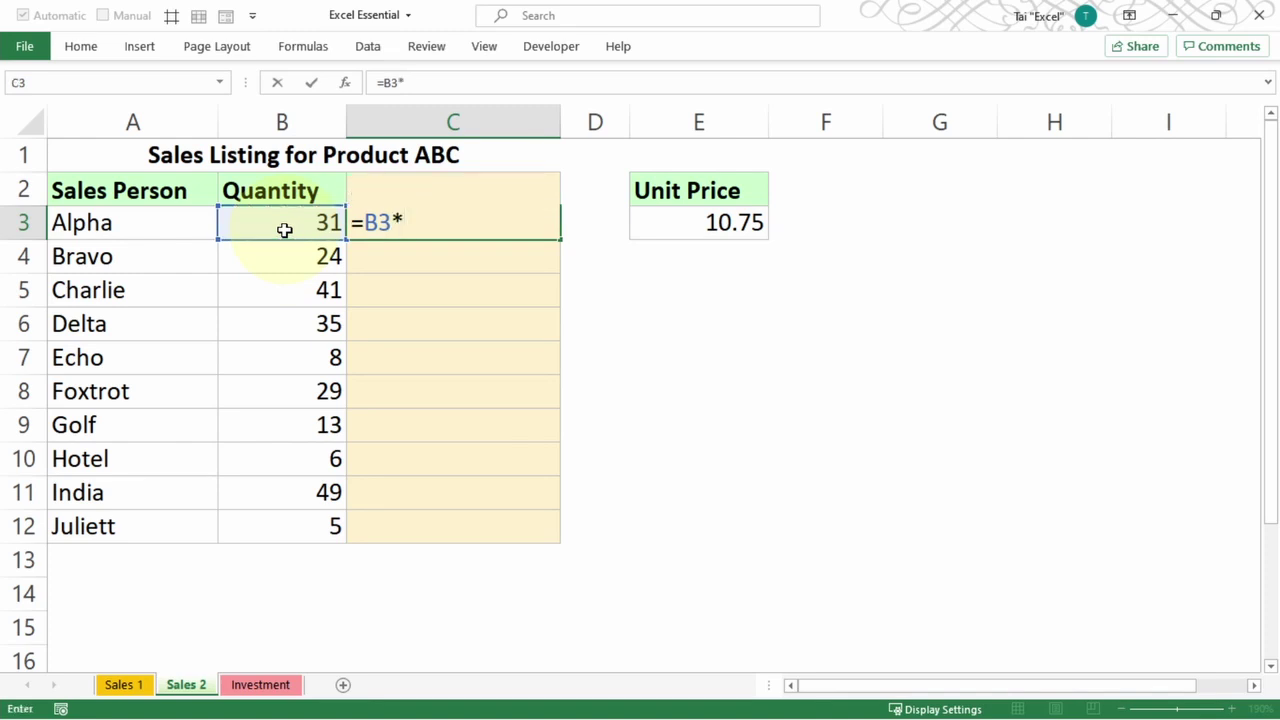
left_click(650, 218)
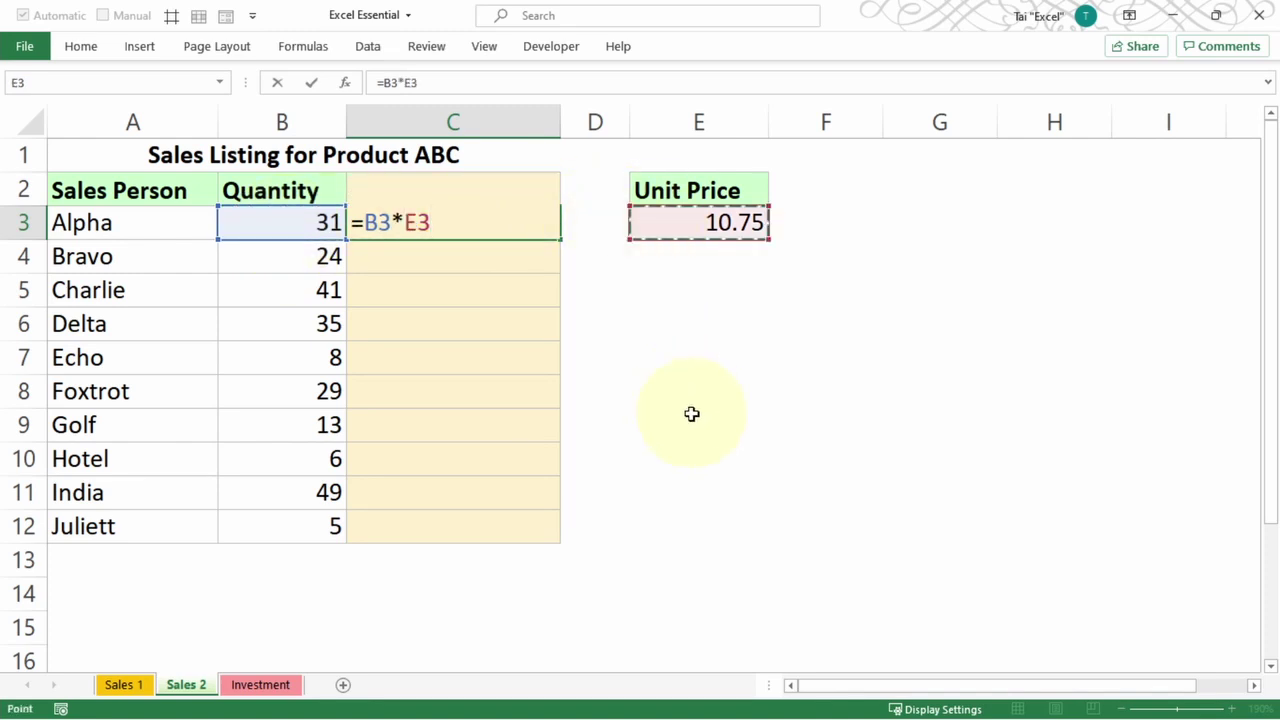
key("F4")
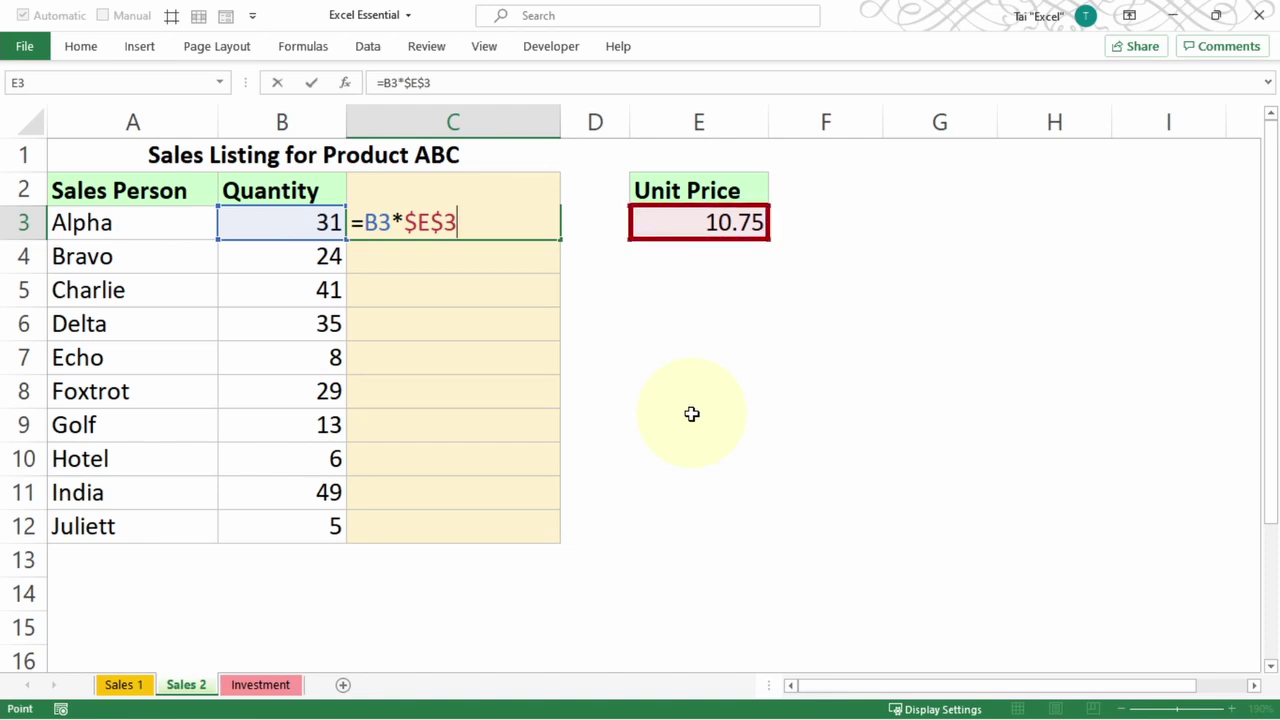
key("Return")
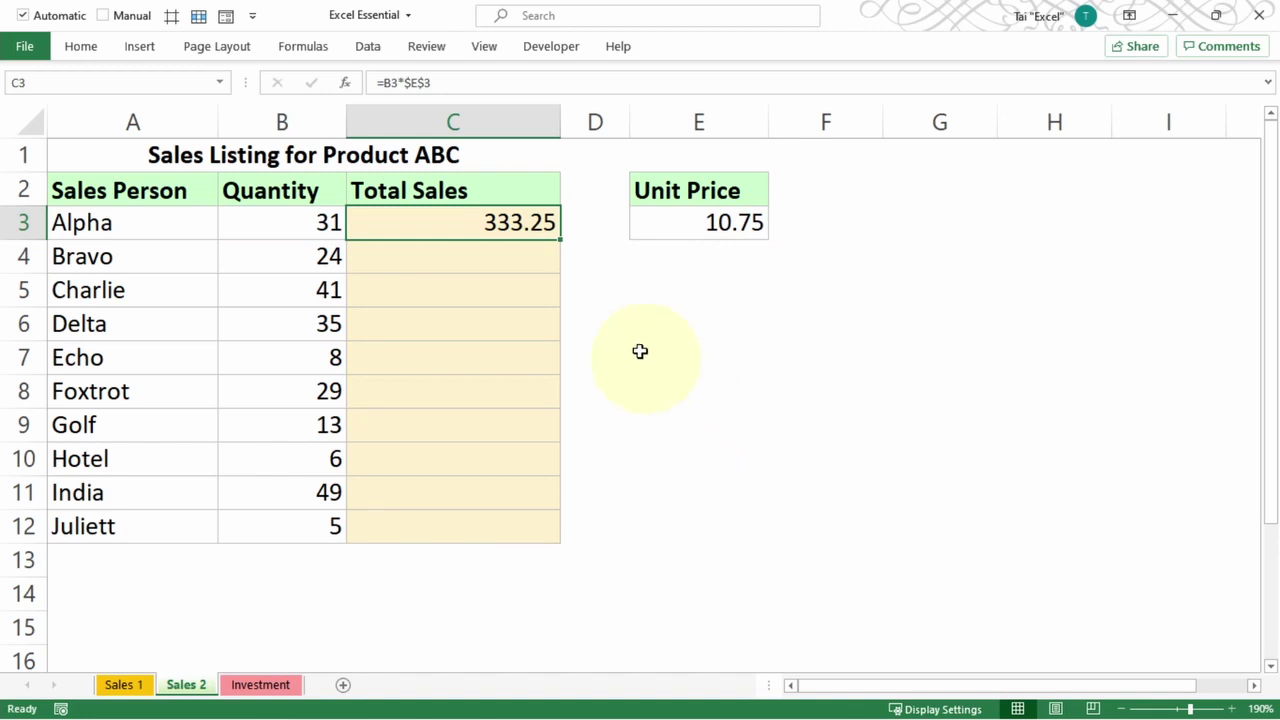
double_click(562, 234)
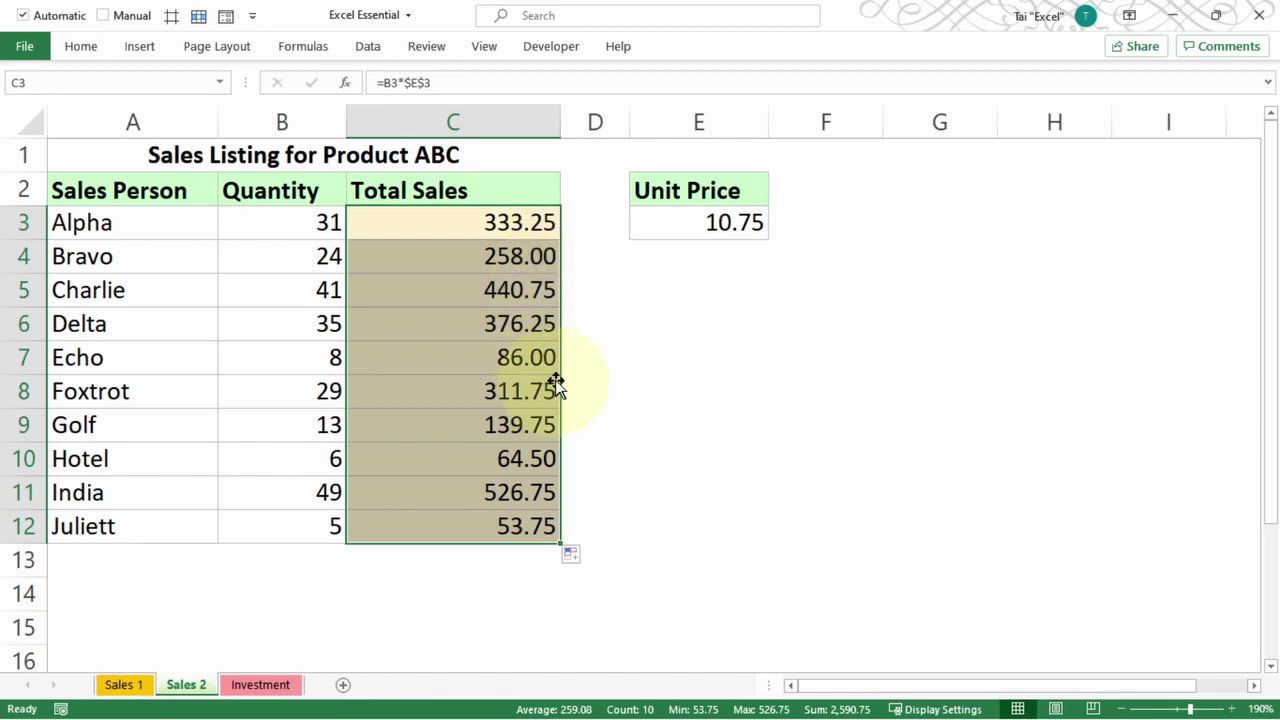
Set the unit price in E3 to 20.
left_click(683, 213)
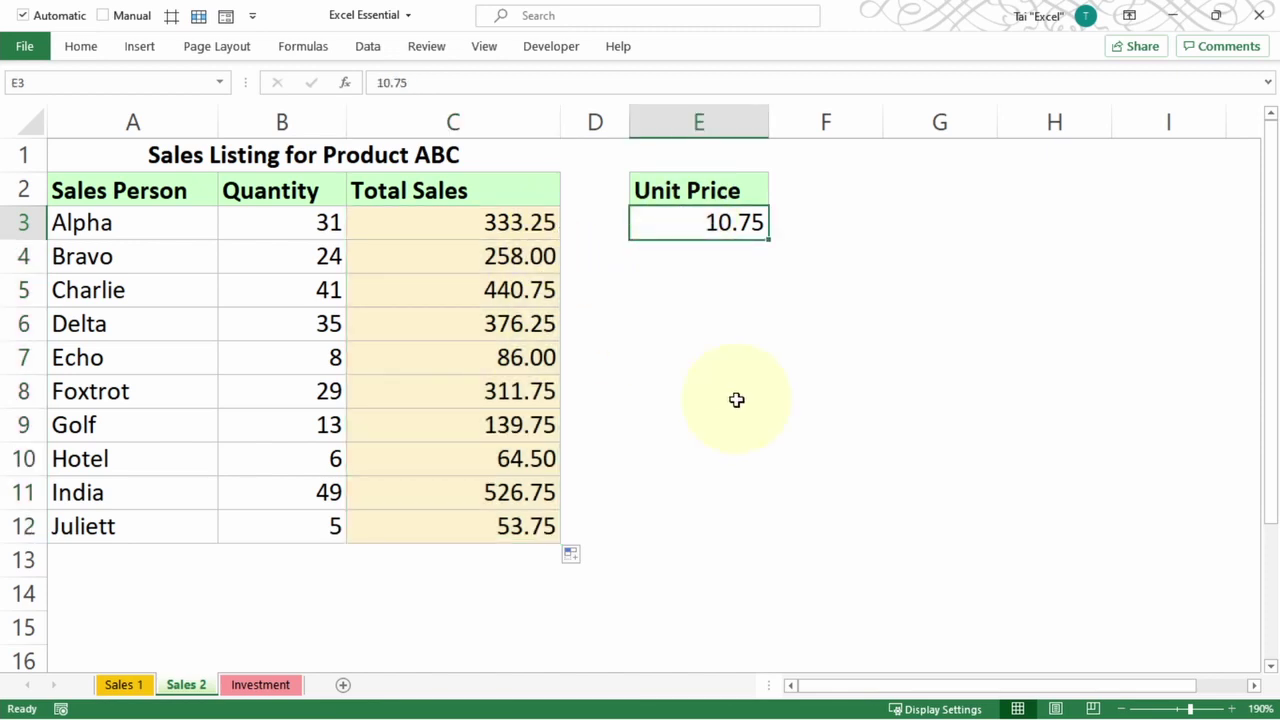
type("20")
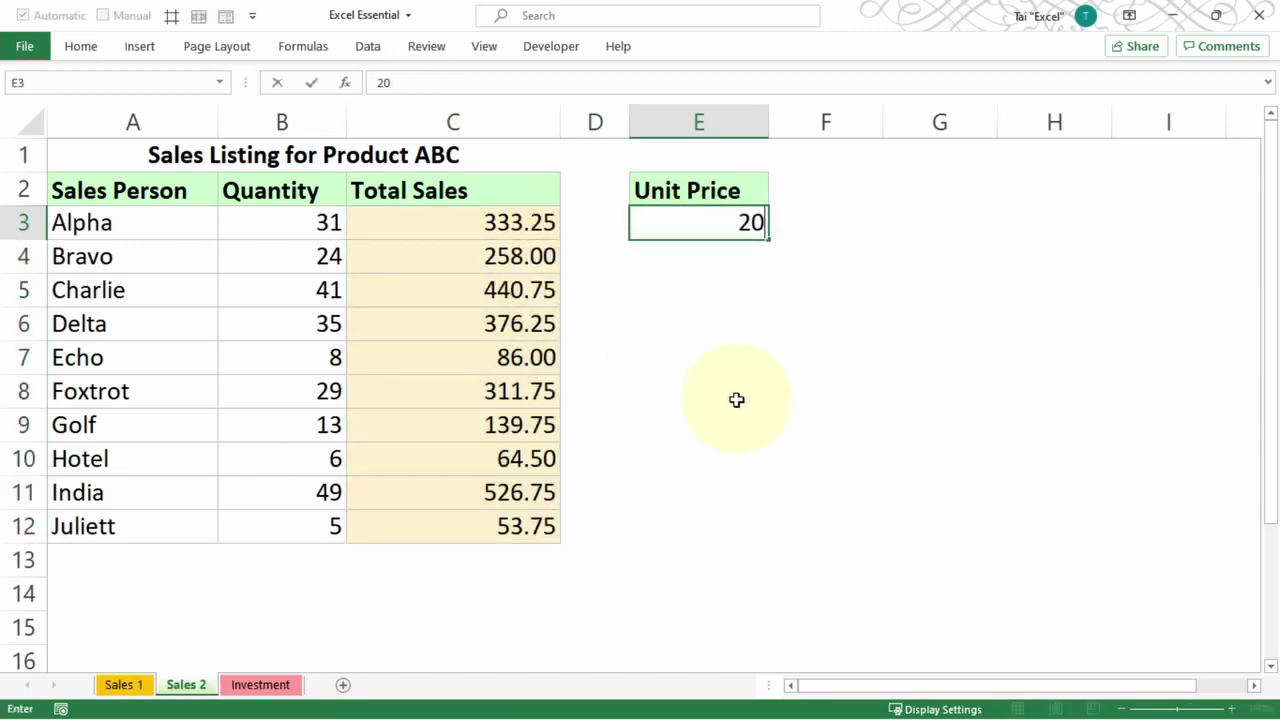
key("Return")
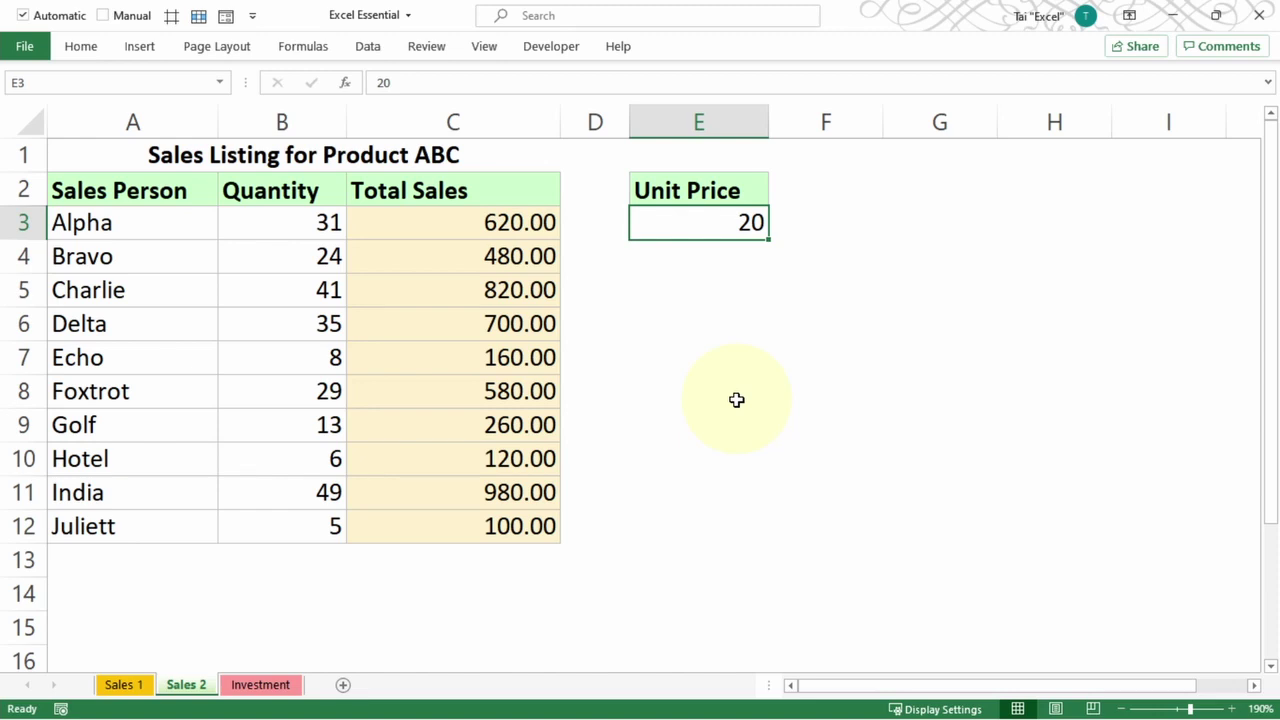
key("F4")
Open the Investment sheet and examine the investment amounts in A2:A6, the rates in B1:I1 and the empty result cells.
key("ctrl+Page_Down")
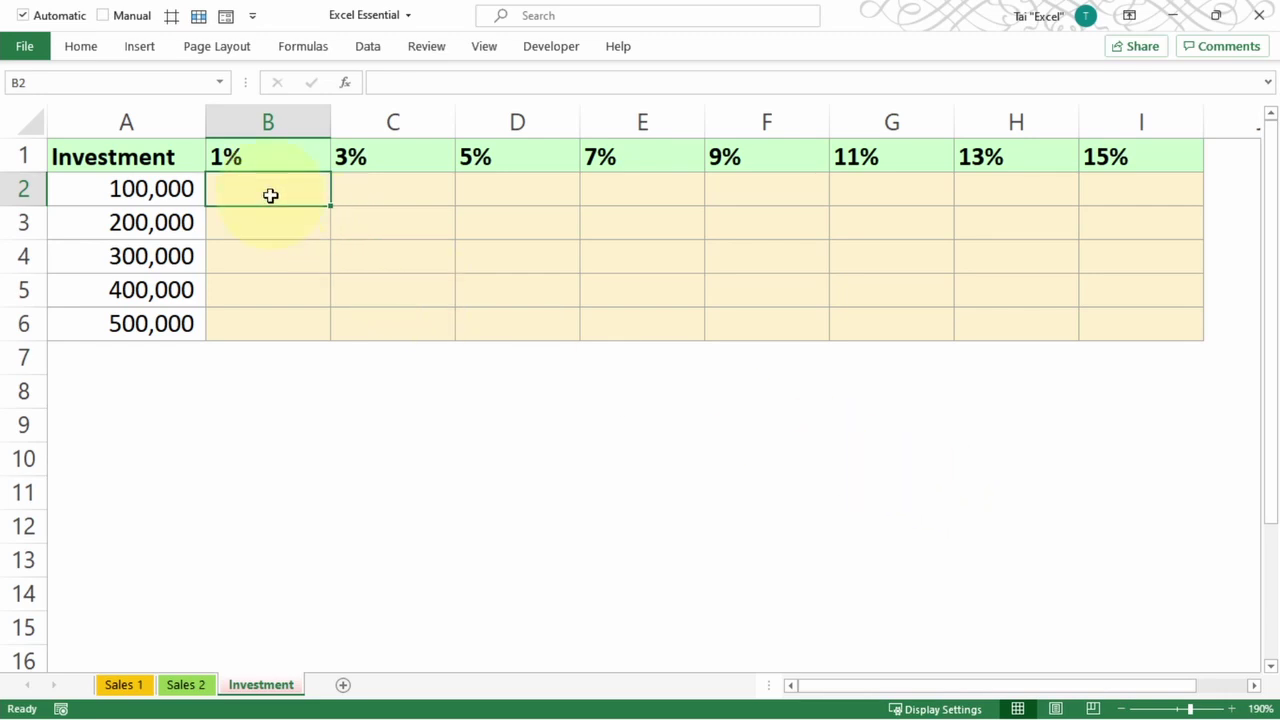
left_click_drag(189, 189, 157, 323)
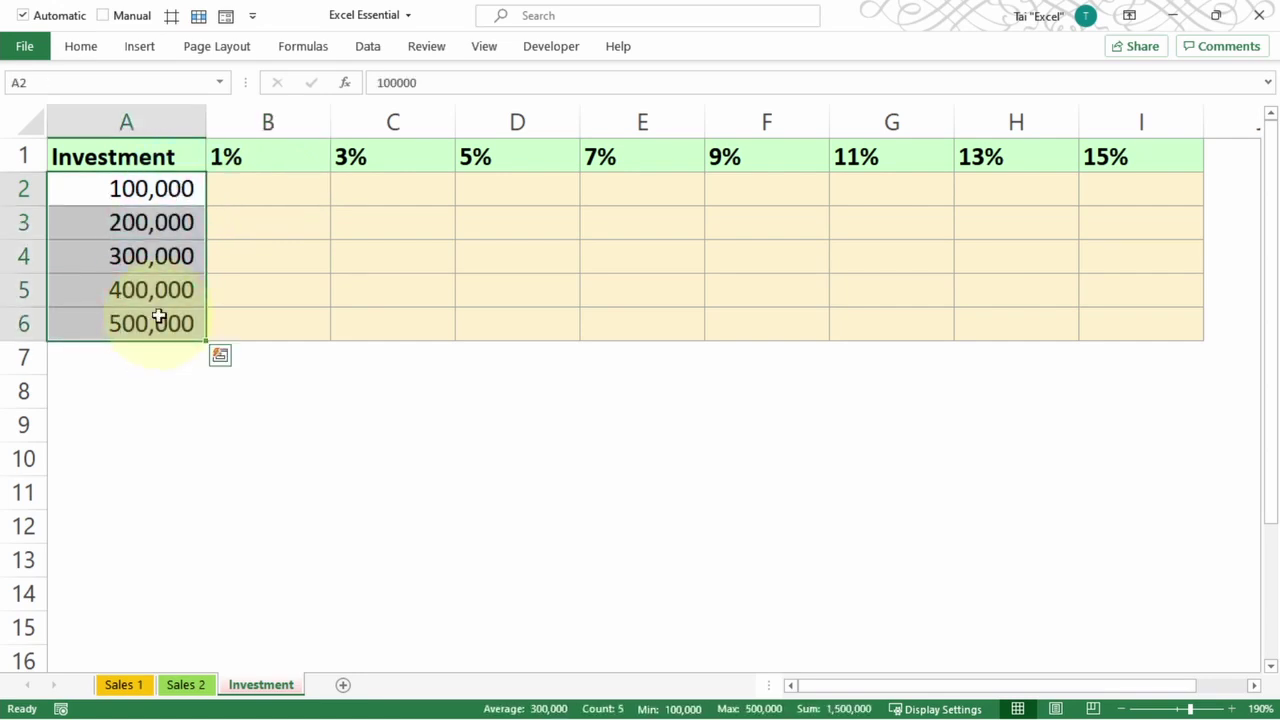
left_click_drag(251, 157, 1120, 162)
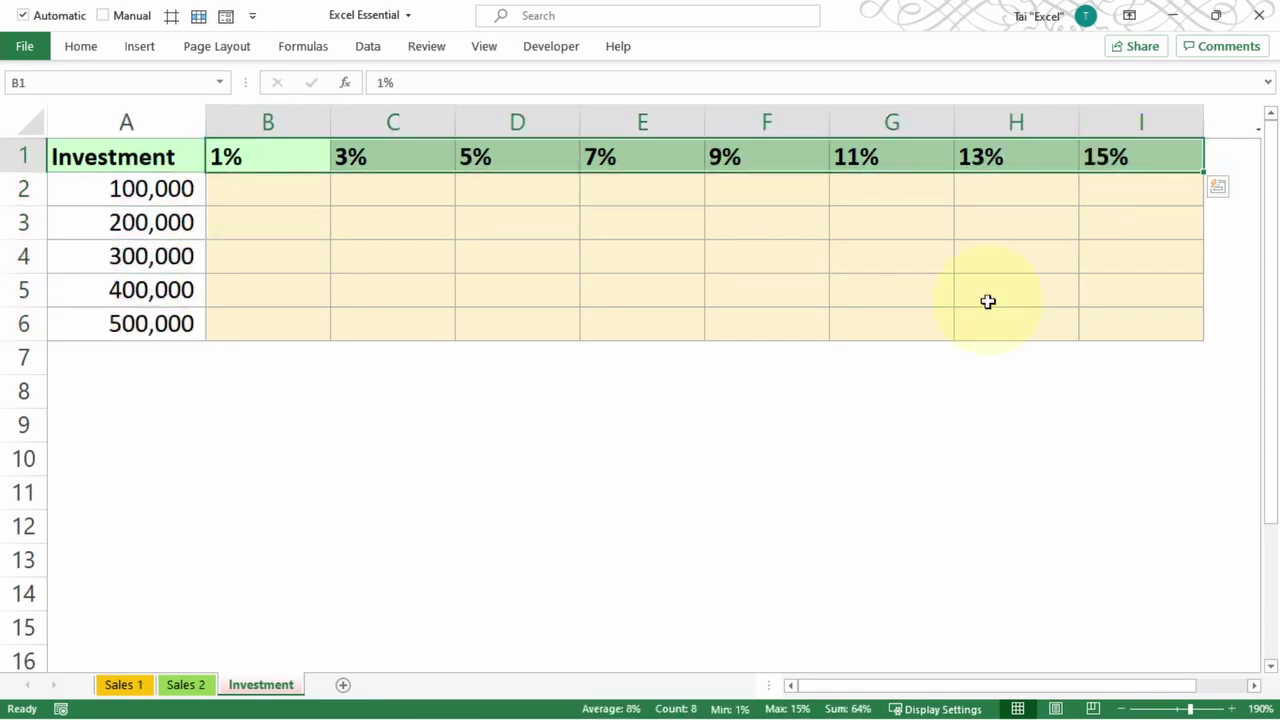
left_click(255, 188)
left_click(399, 226)
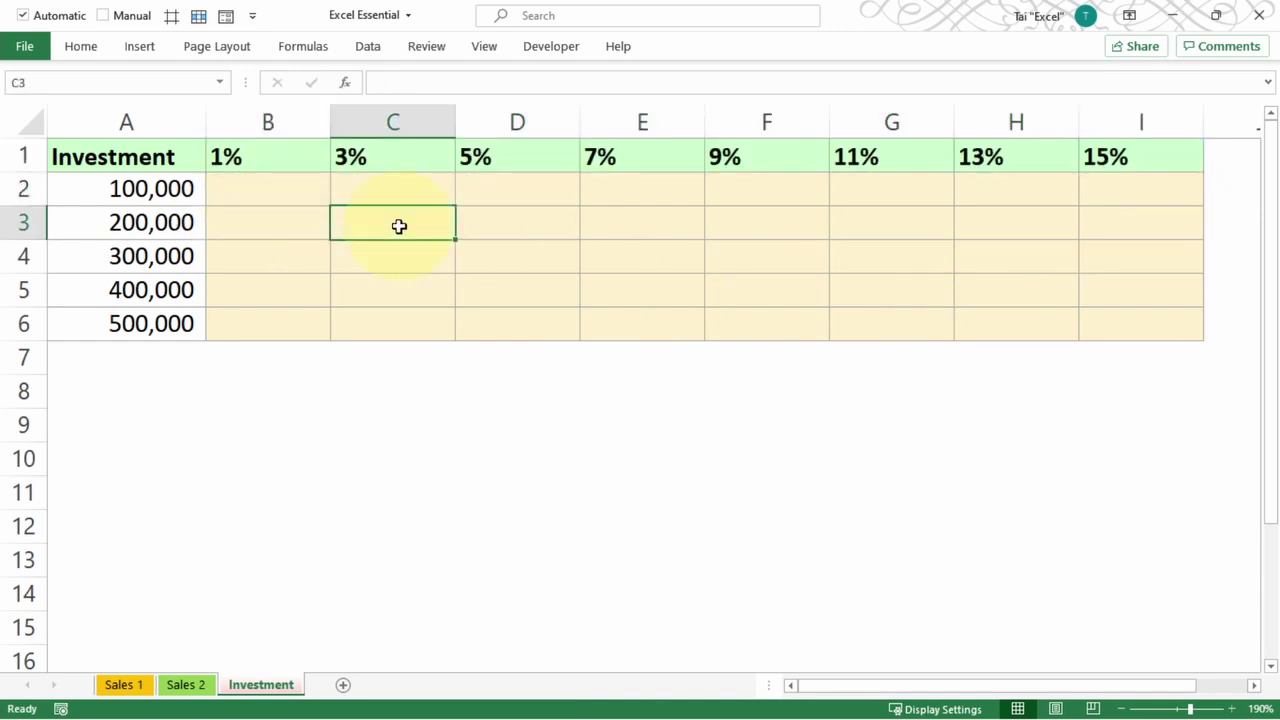
left_click(997, 329)
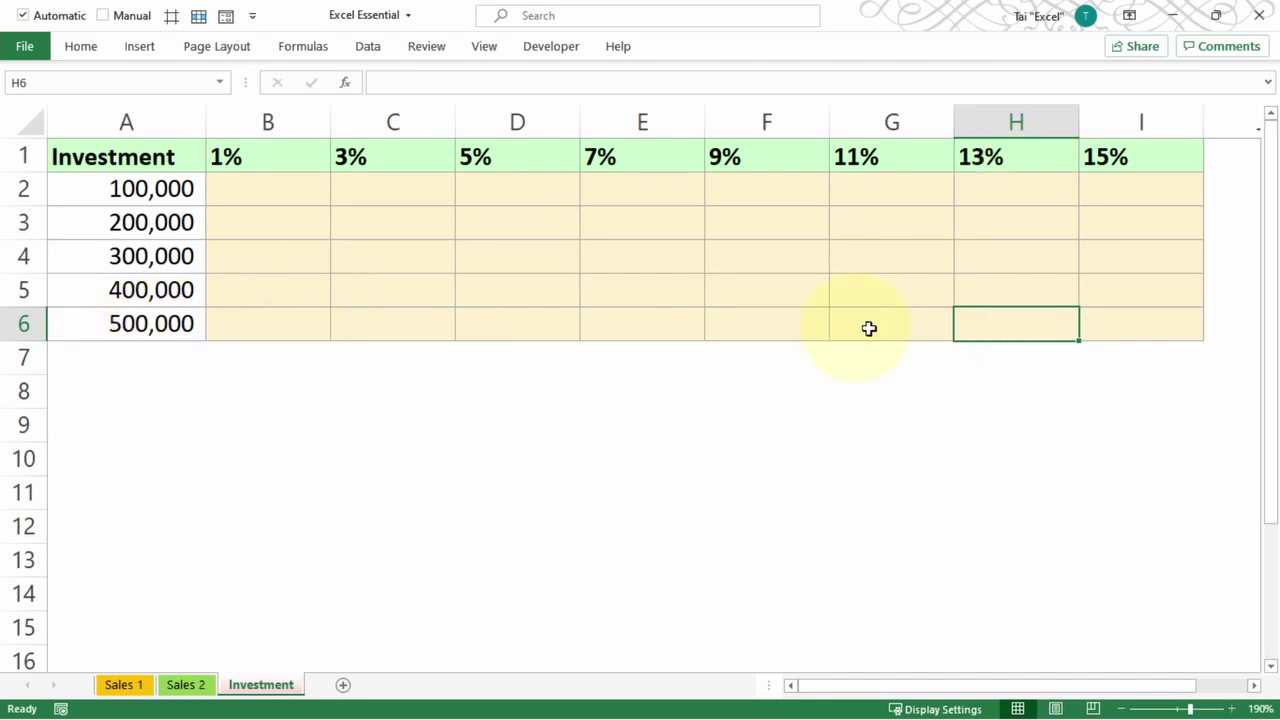
Begin a formula for the whole range B2:I6 with the row-locked rate reference =B$1.
left_click(297, 190)
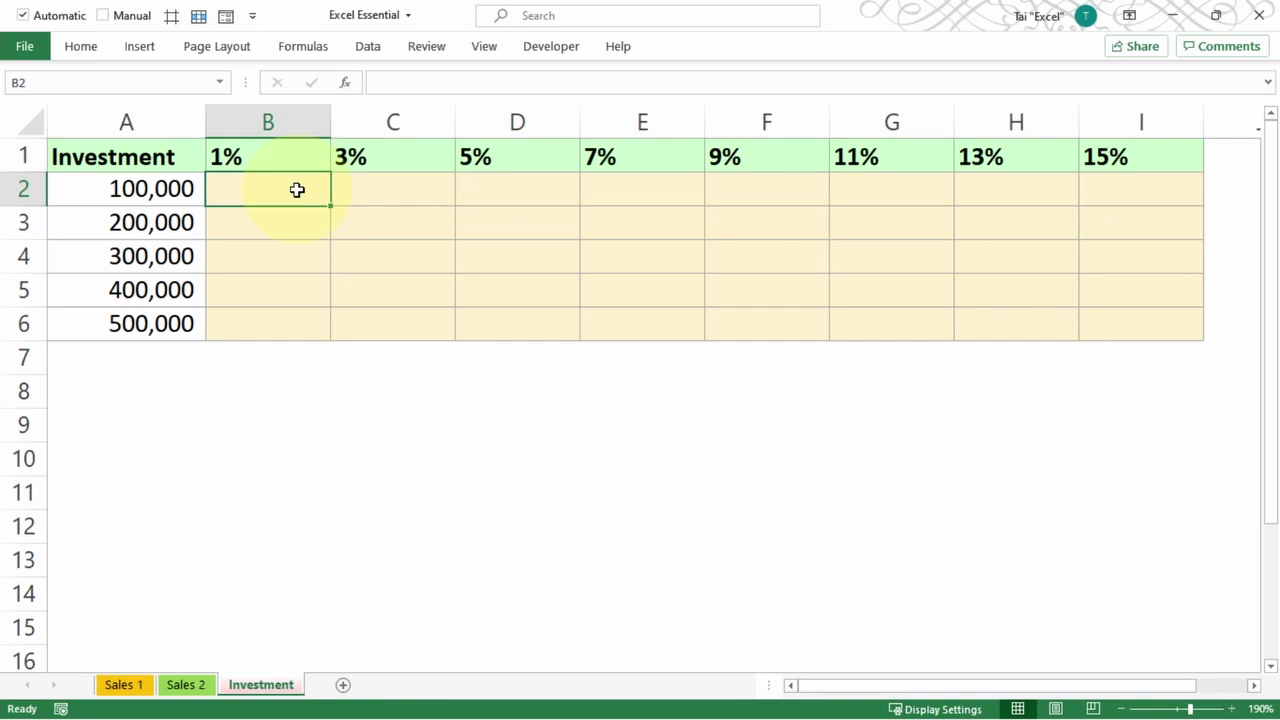
left_click_drag(297, 190, 1139, 321)
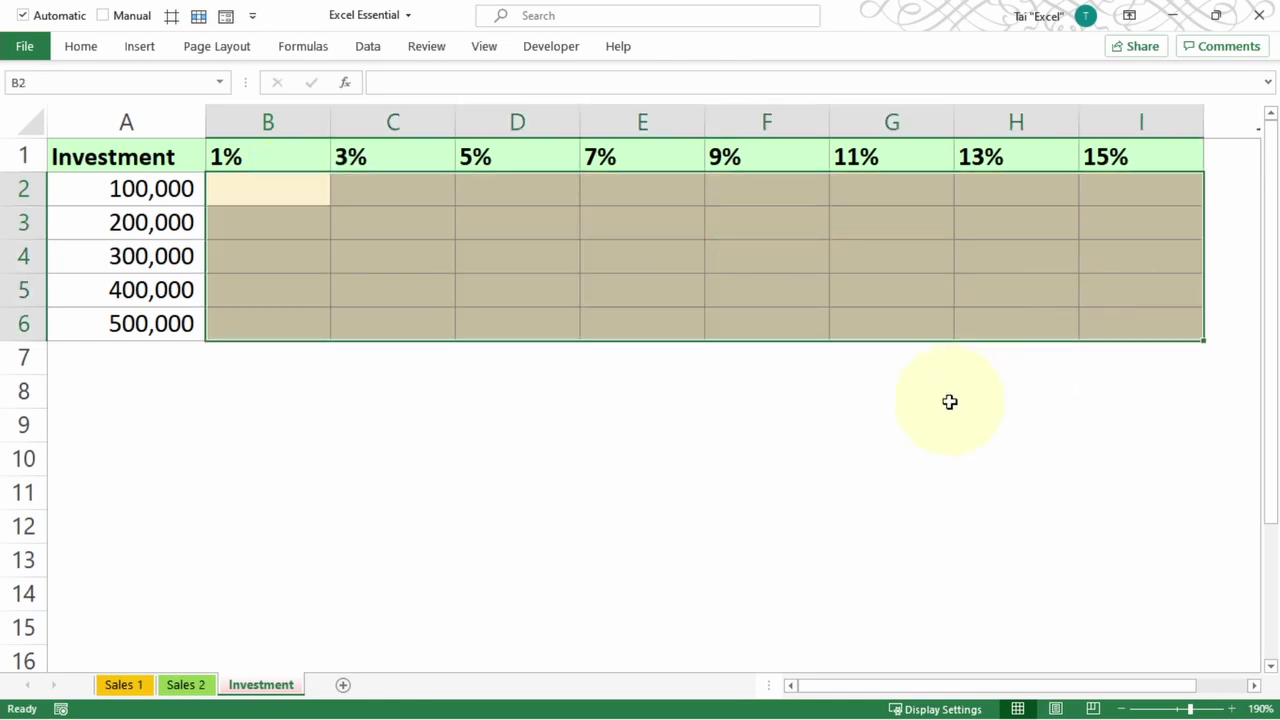
type("=")
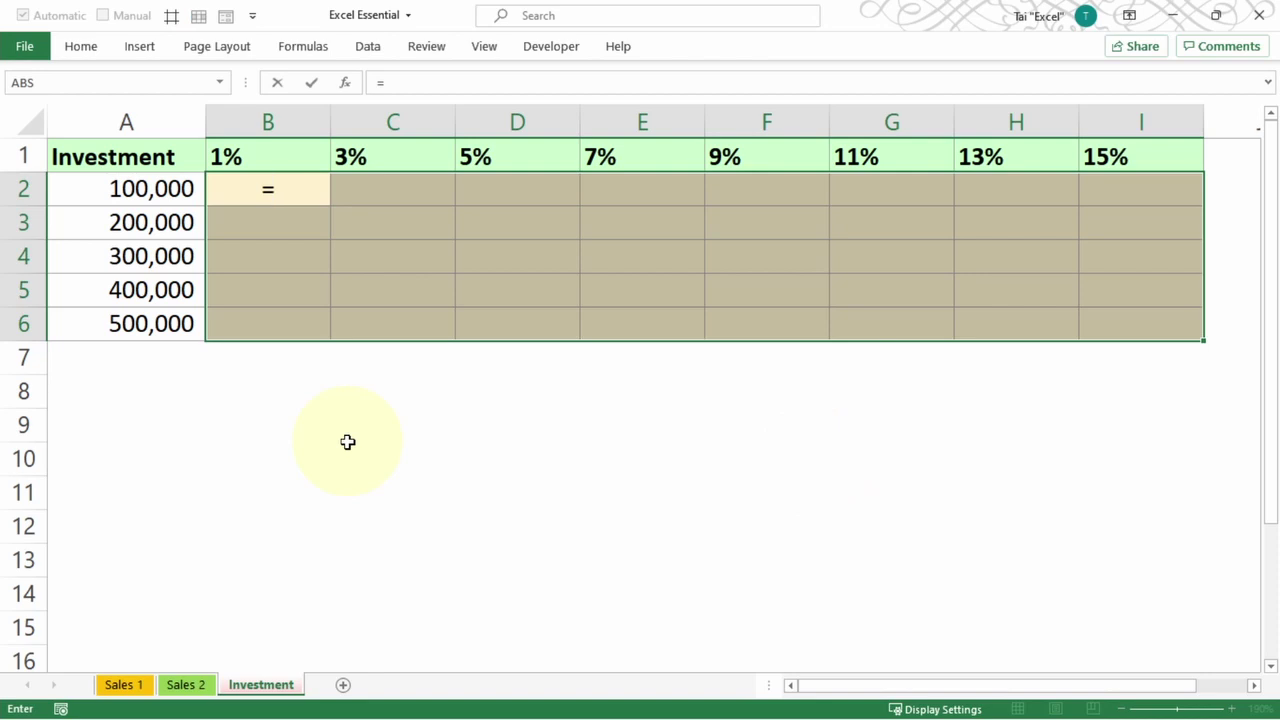
left_click(289, 153)
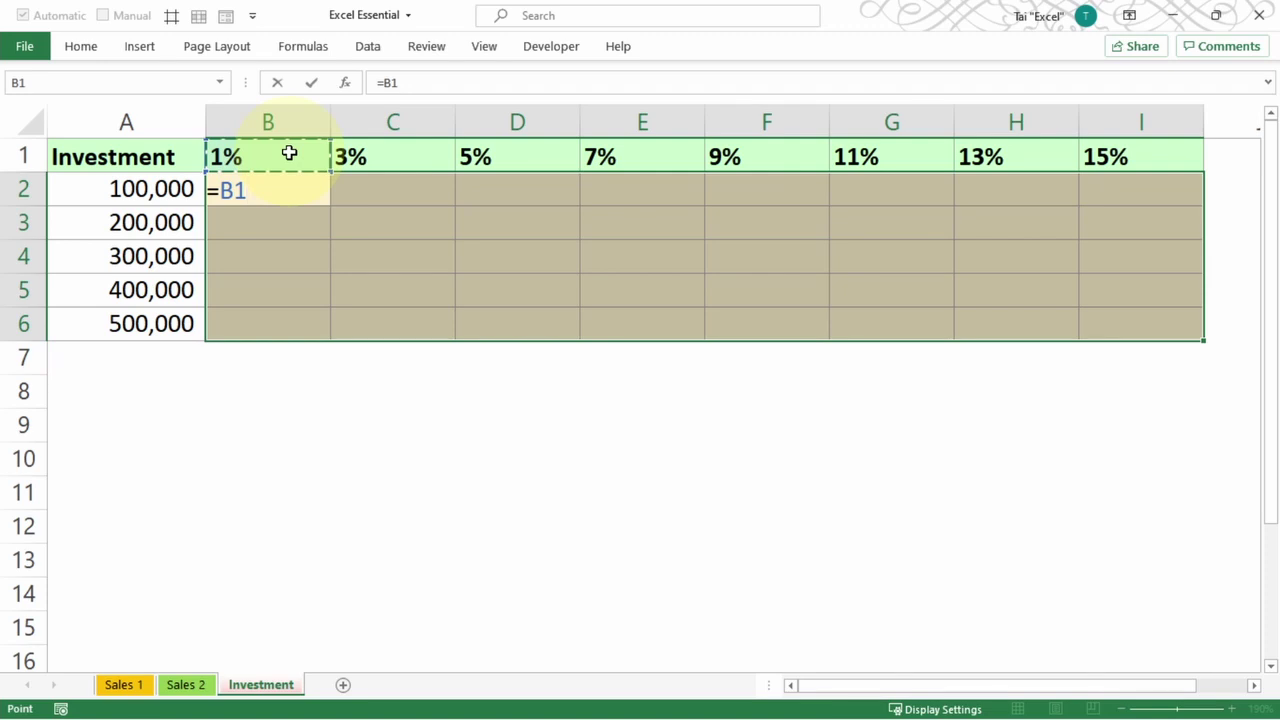
key("F4")
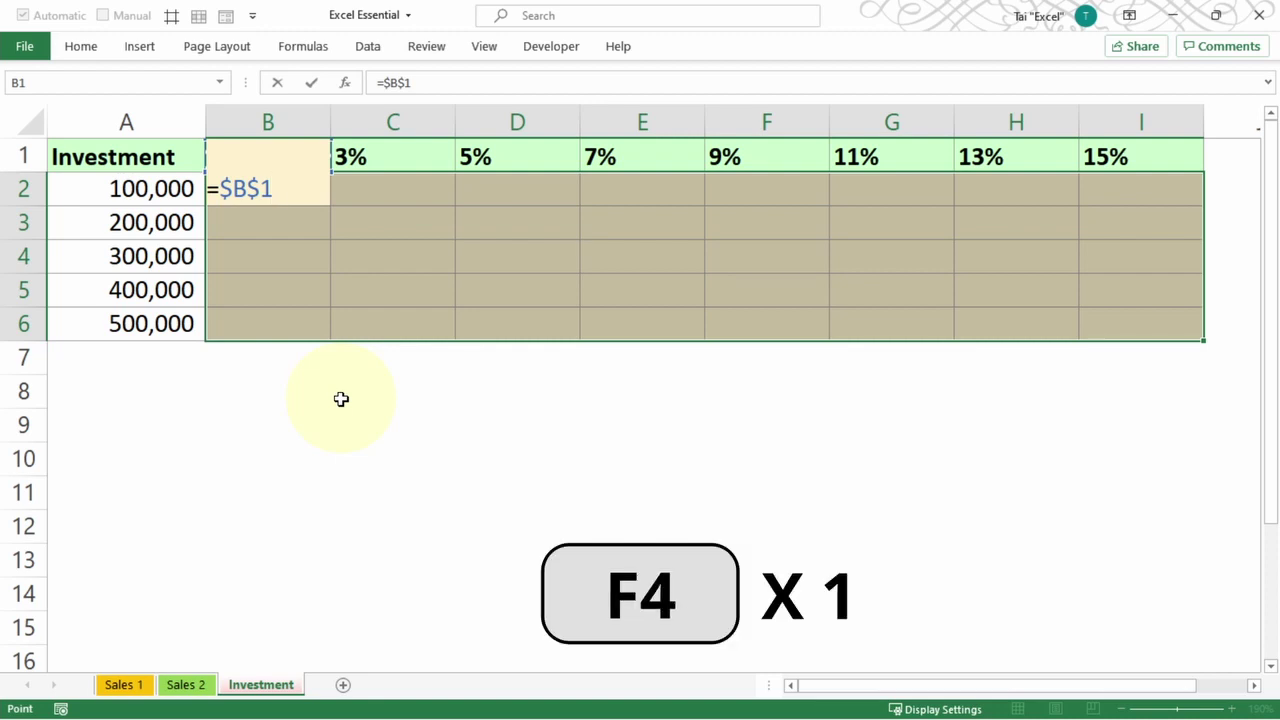
key("F4")
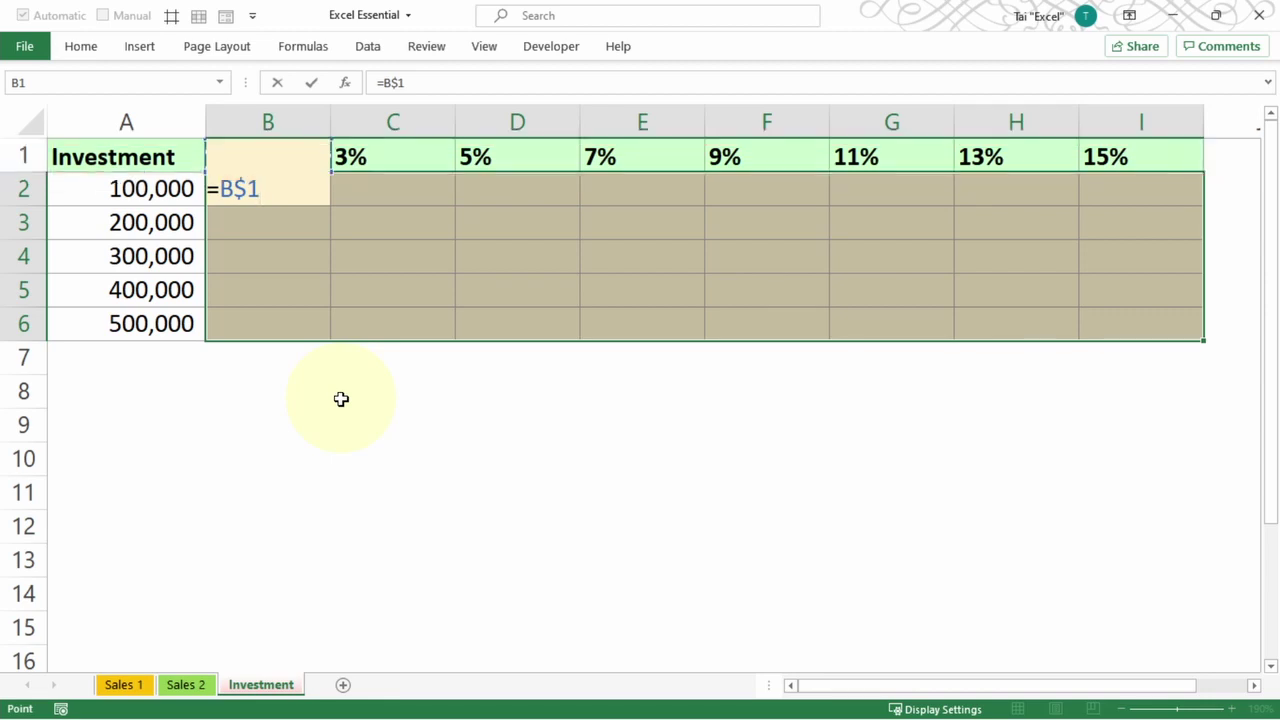
Multiply by the column-locked investment reference $A2 and enter =B$1*$A2 into all cells of B2:I6 at once.
type("*")
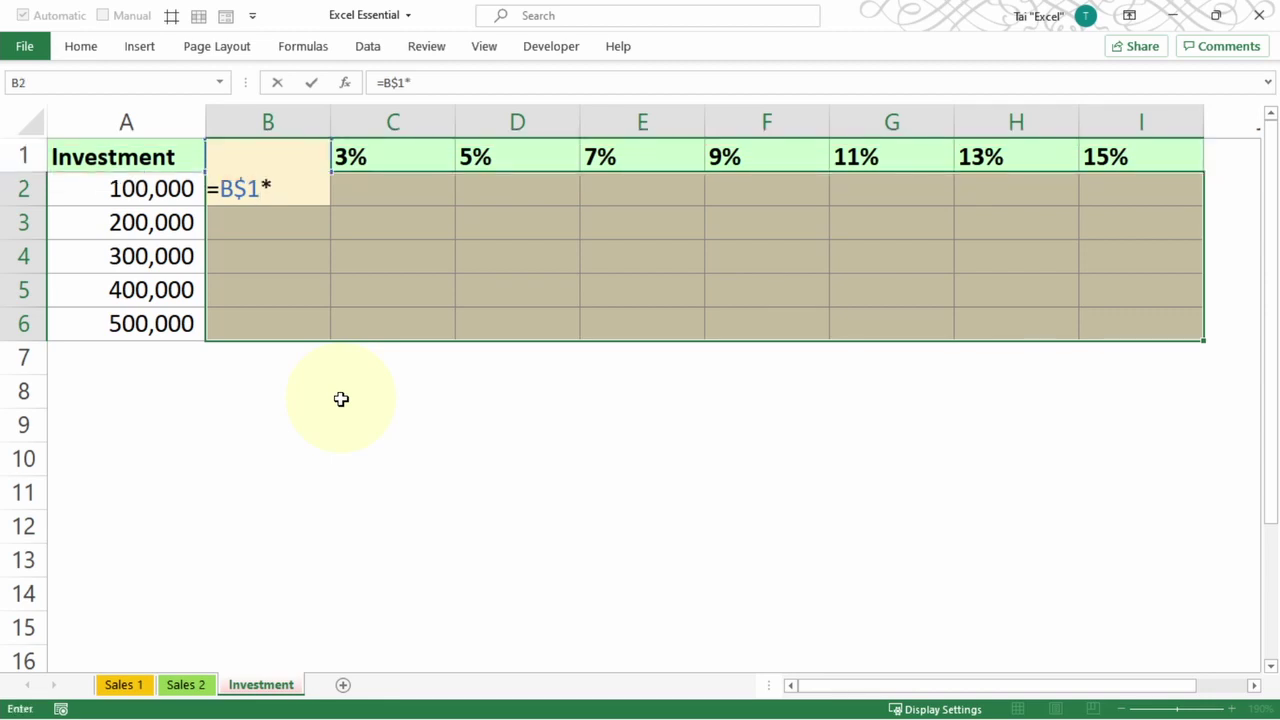
left_click(130, 188)
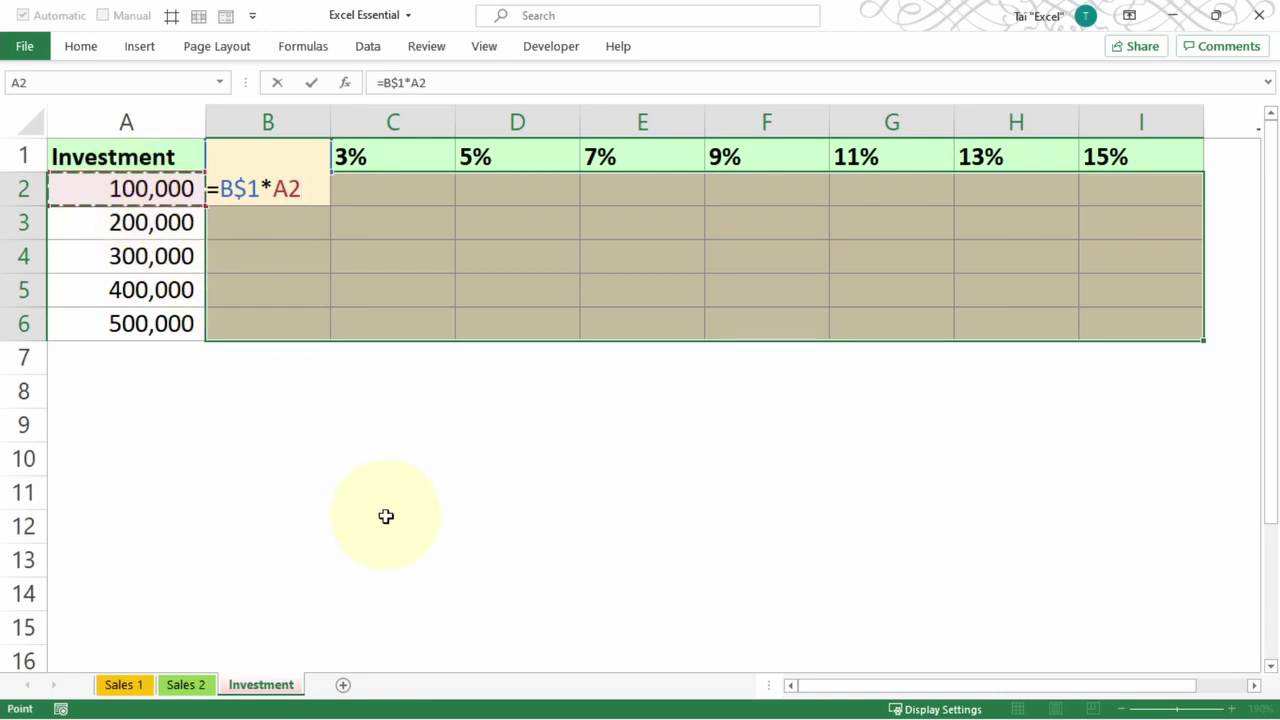
key("F4")
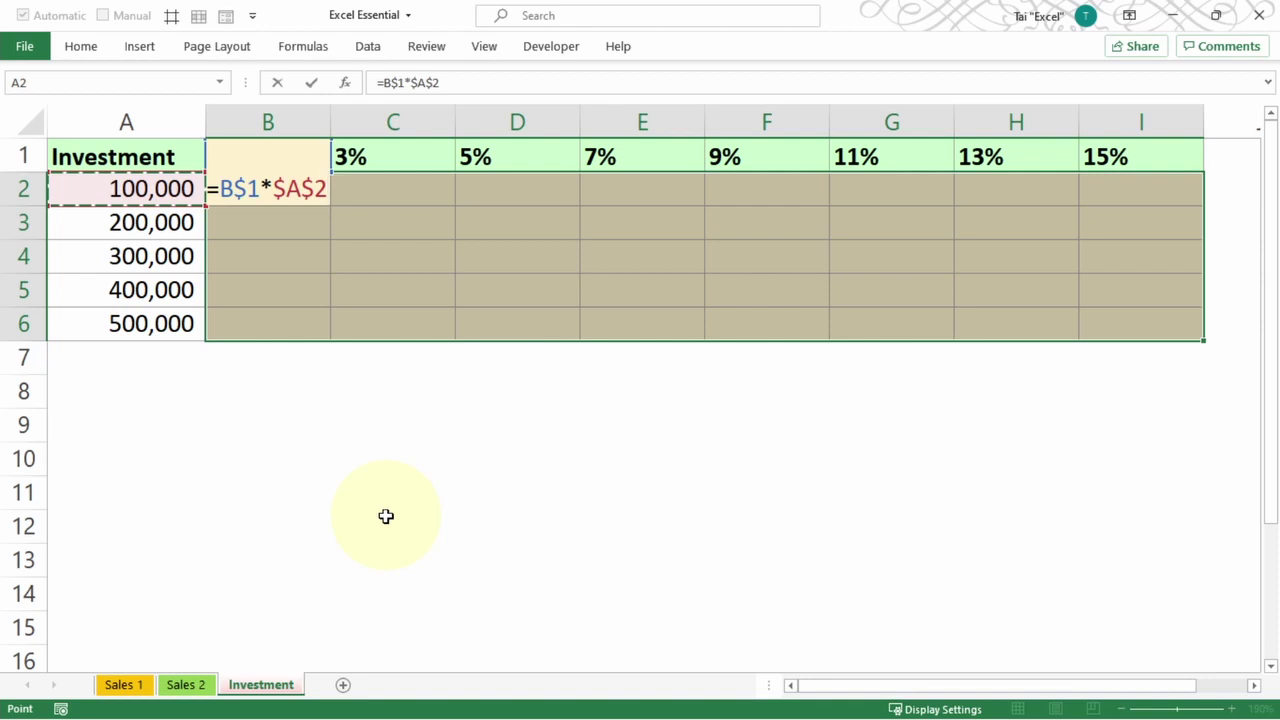
key("F4")
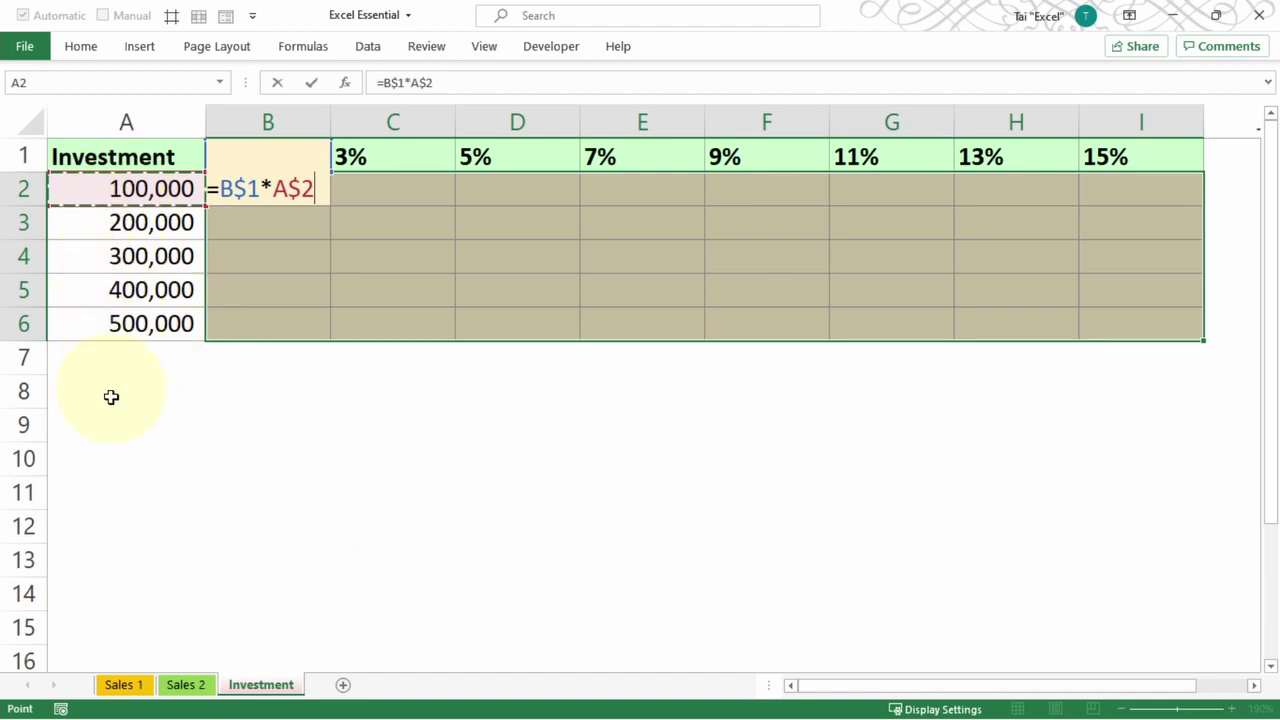
key("F4")
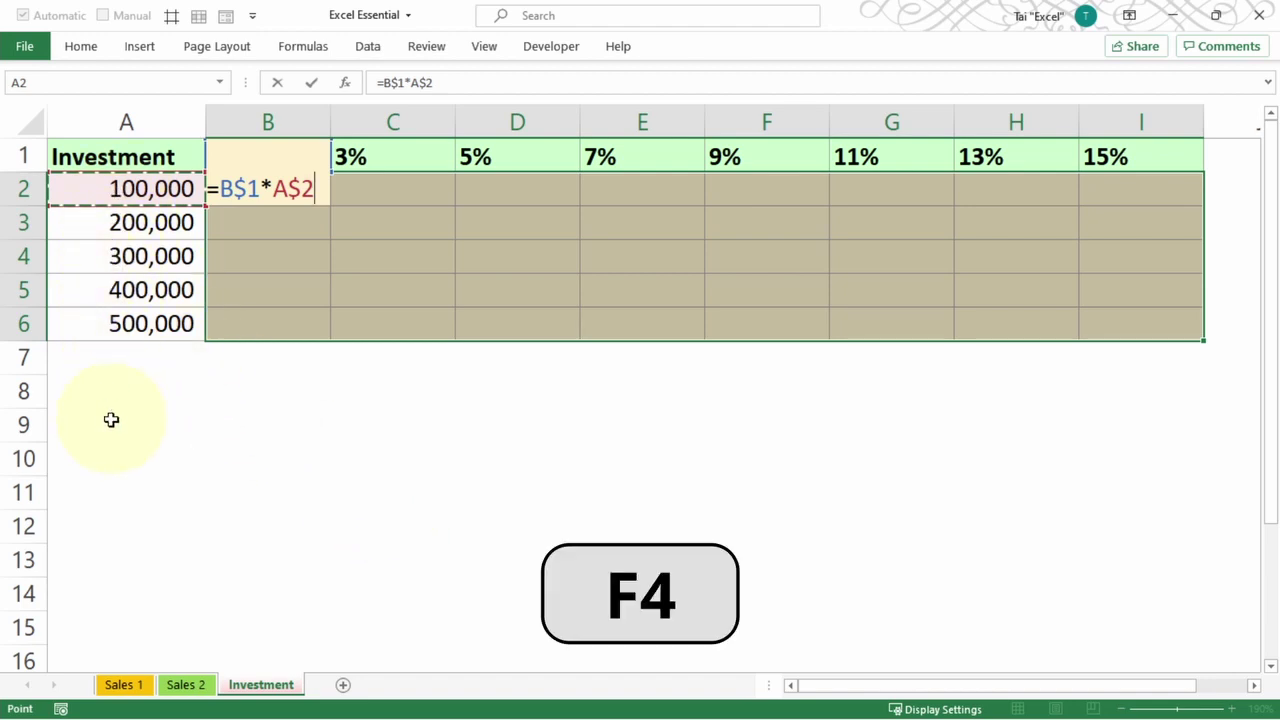
key("F4")
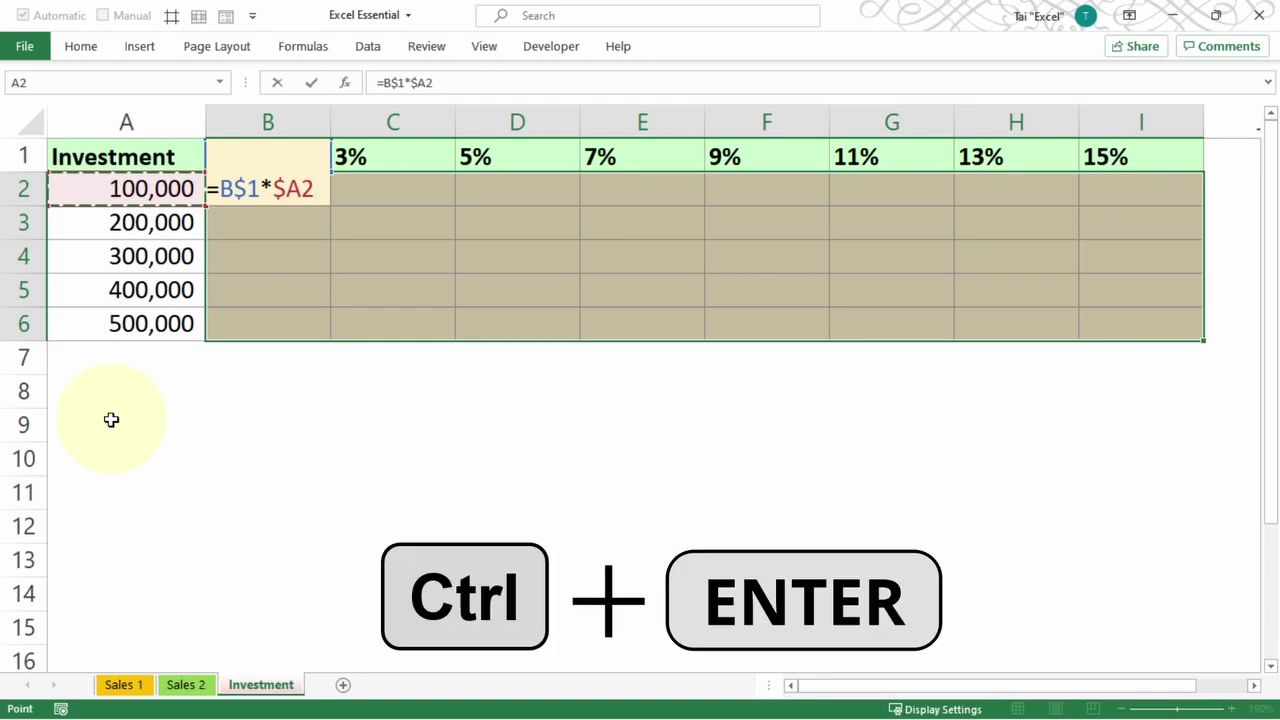
key("ctrl+Return")
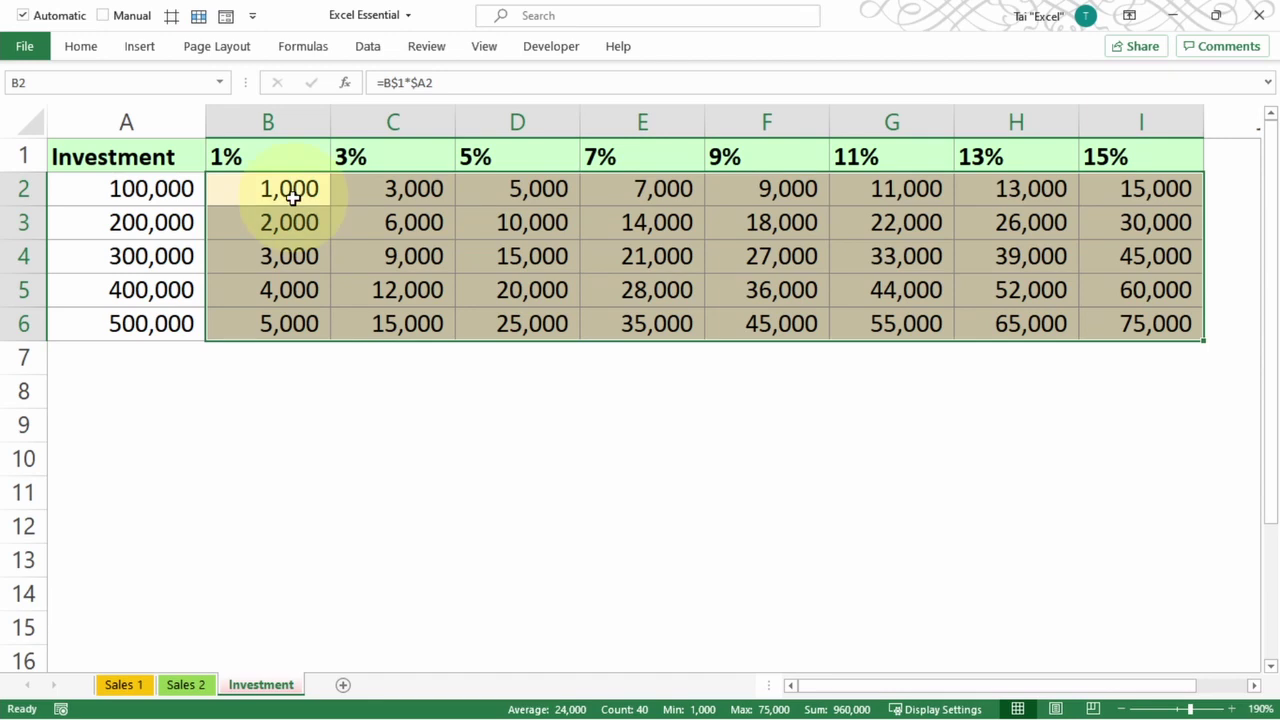
Inspect the formulas in D4 and F6 to check which rate and investment cells they reference.
double_click(536, 255)
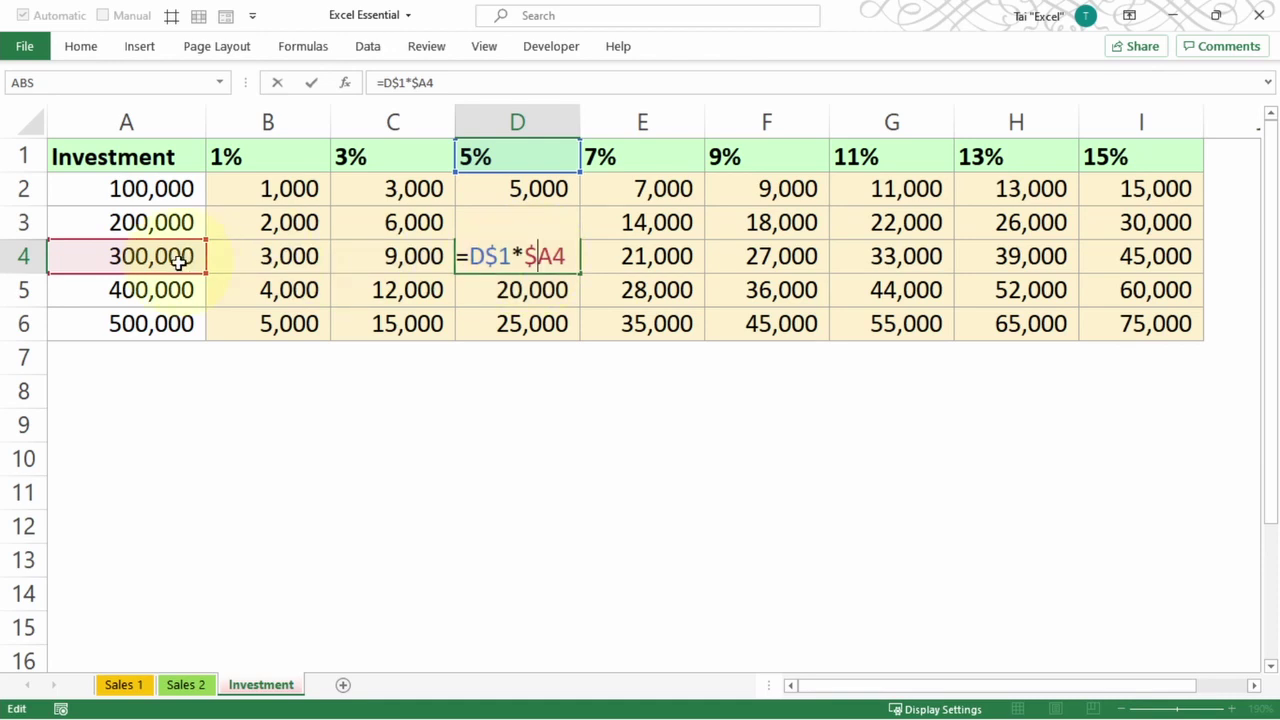
key("Escape")
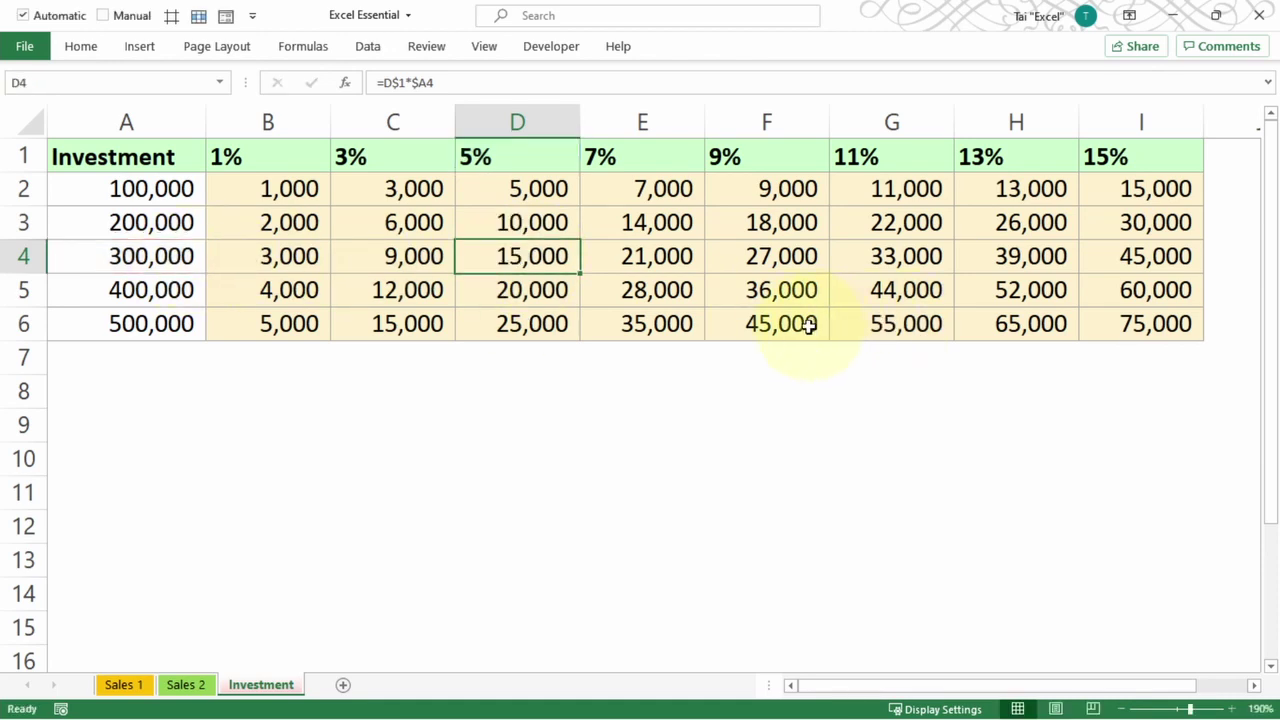
double_click(808, 325)
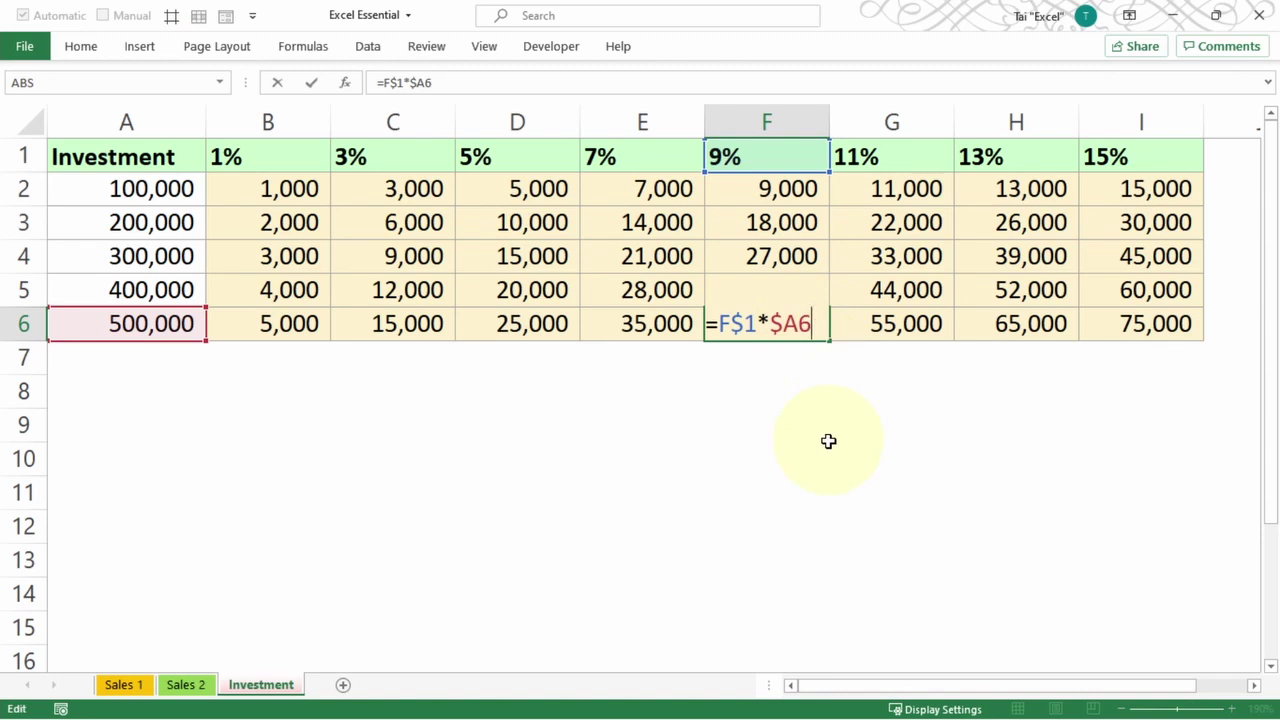
key("ctrl+Return")
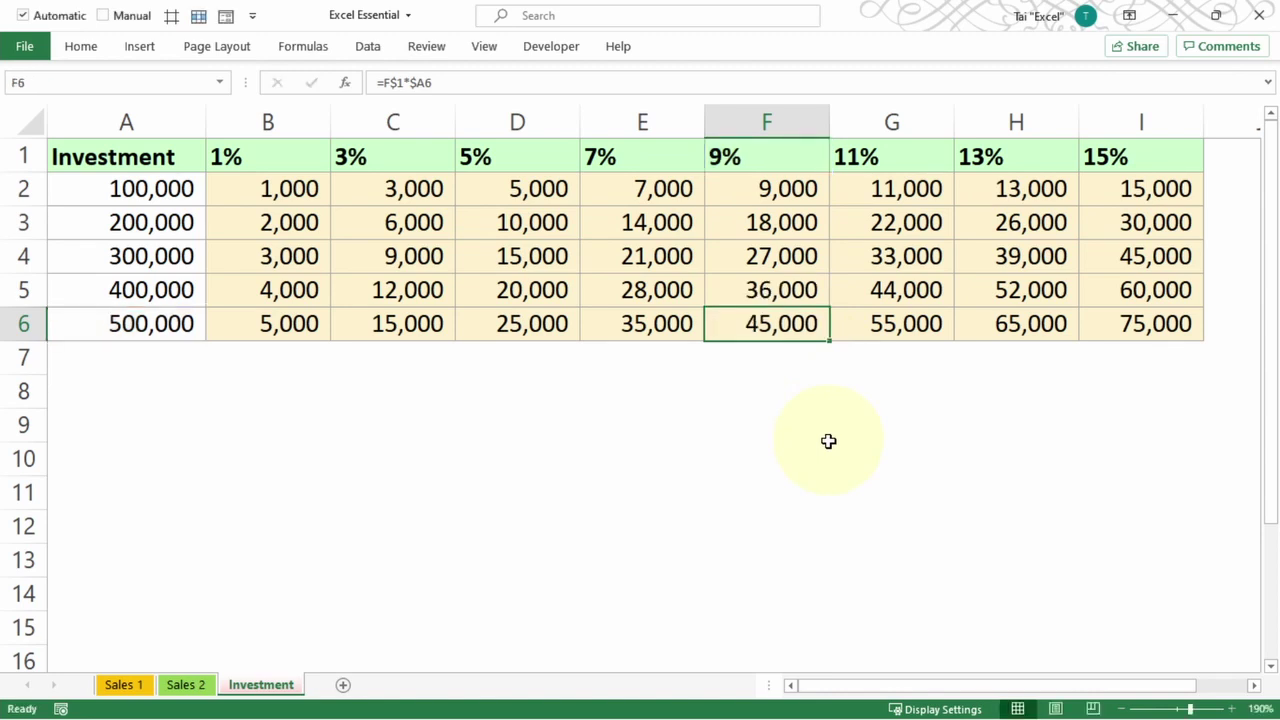